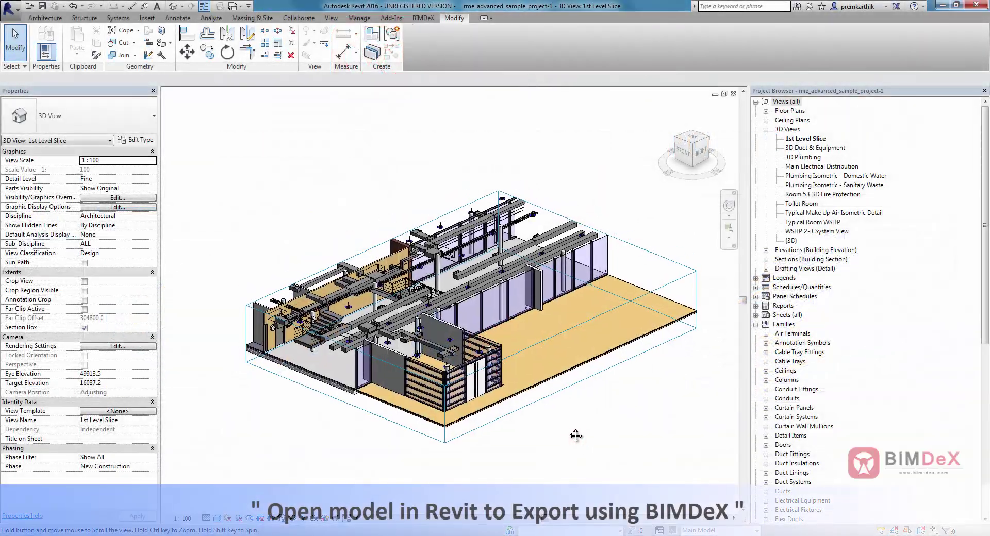
- Inspect the ducts near the stairs, then restore the Home view and show the BIMDeX tab
middle_click_drag(576, 436, 591, 482, "shift")
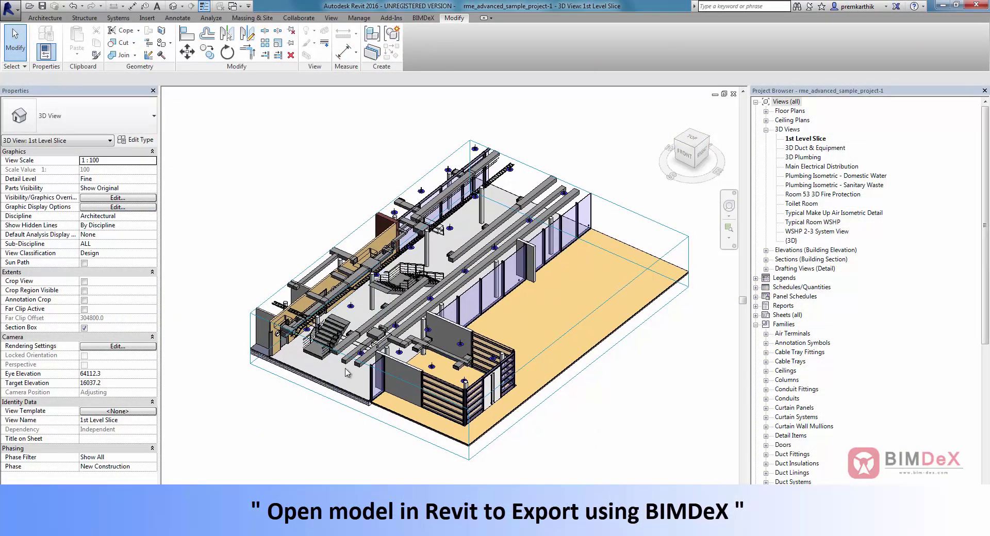
scroll(348, 361, "up", 5)
scroll(349, 361, "up", 3)
scroll(348, 361, "up", 2)
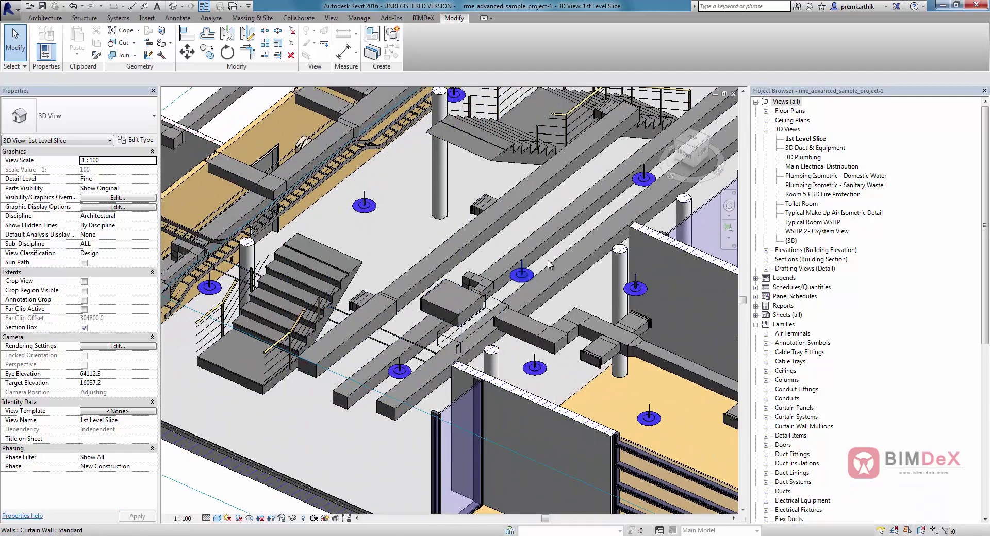
mouse_move(526, 173)
middle_mouse_down()
mouse_move(488, 229)
mouse_move(498, 312)
middle_mouse_up()
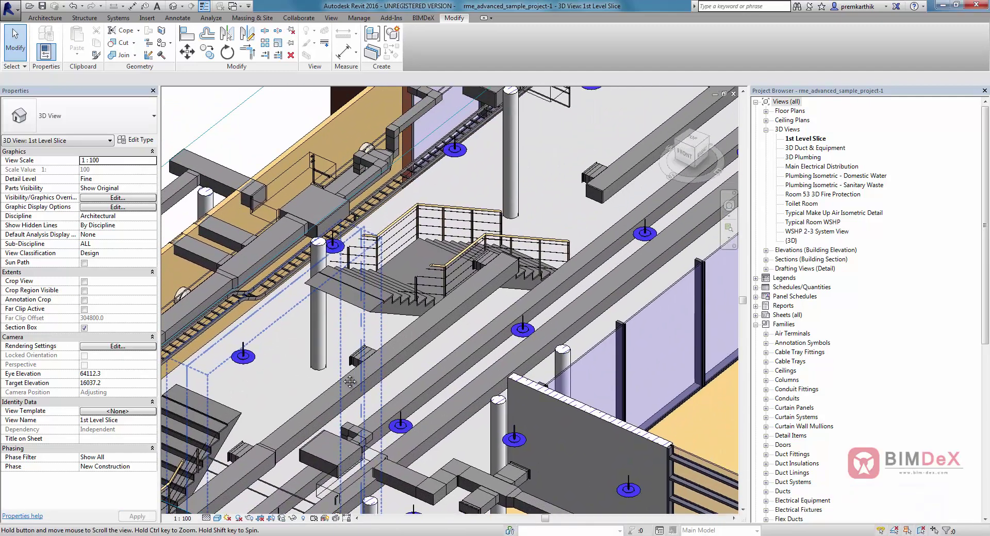
scroll(499, 312, "down", 3)
scroll(498, 312, "down", 2)
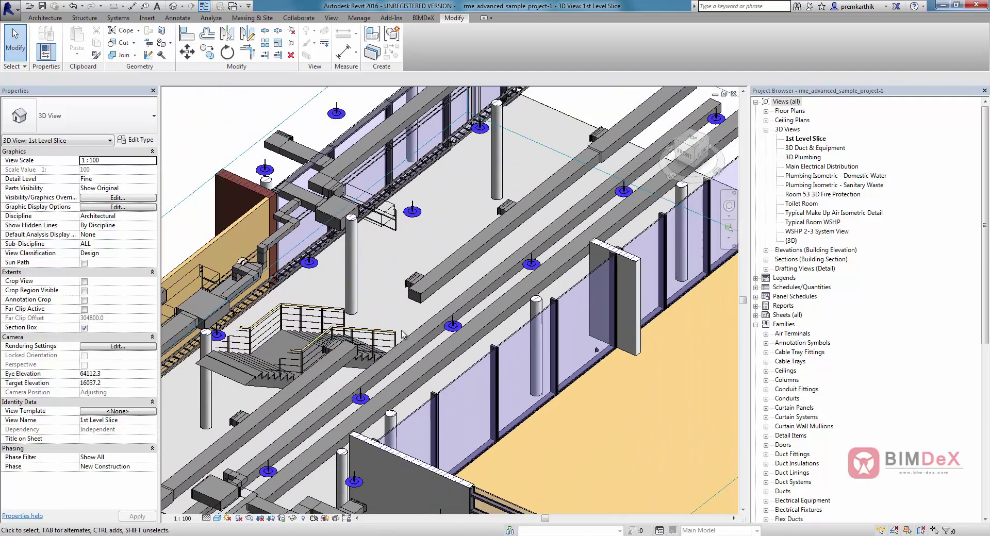
left_click(670, 110)
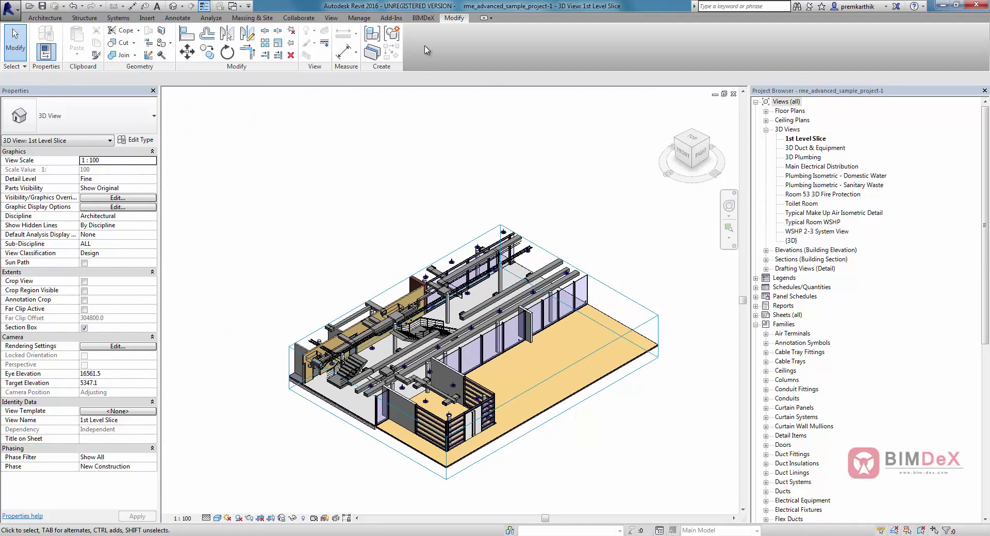
left_click(422, 20)
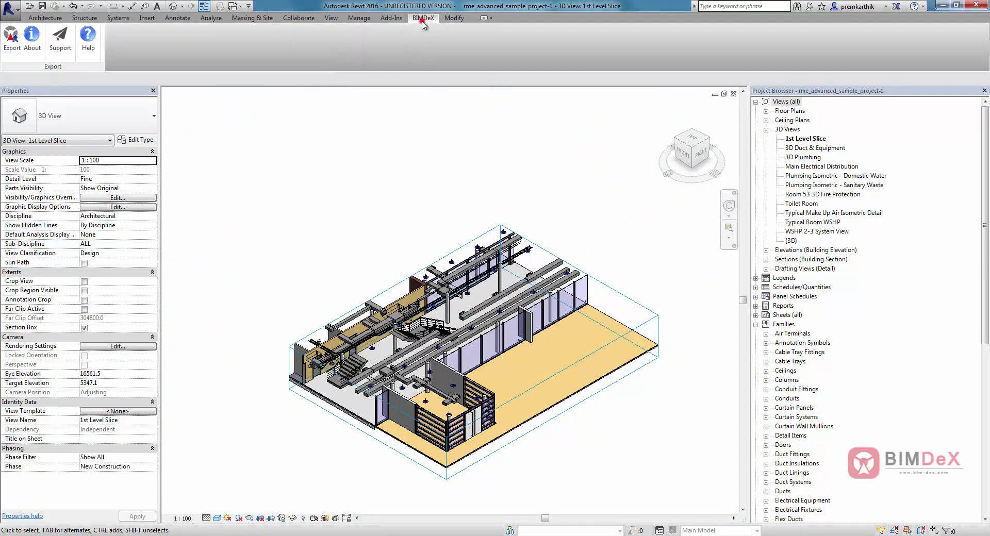
- Launch the BIMDeX Exporter and set it to export all in-session views
left_click(10, 40)
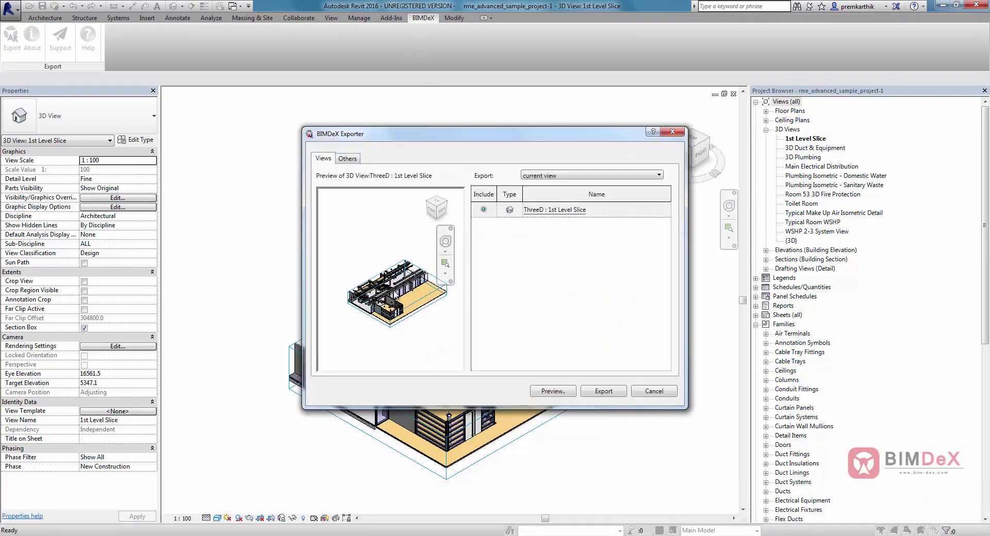
left_click(641, 175)
left_click(584, 193)
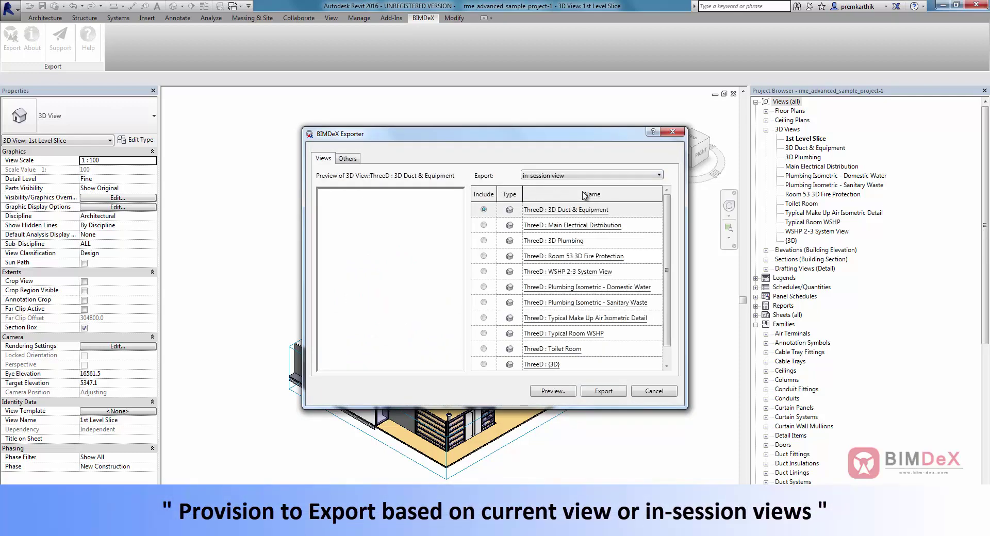
- Preview the 3D Plumbing, WSHP 2-3, Plumbing Isometric, Toilet Room and {3D} views
left_click(484, 240)
left_click(484, 272)
left_click(484, 287)
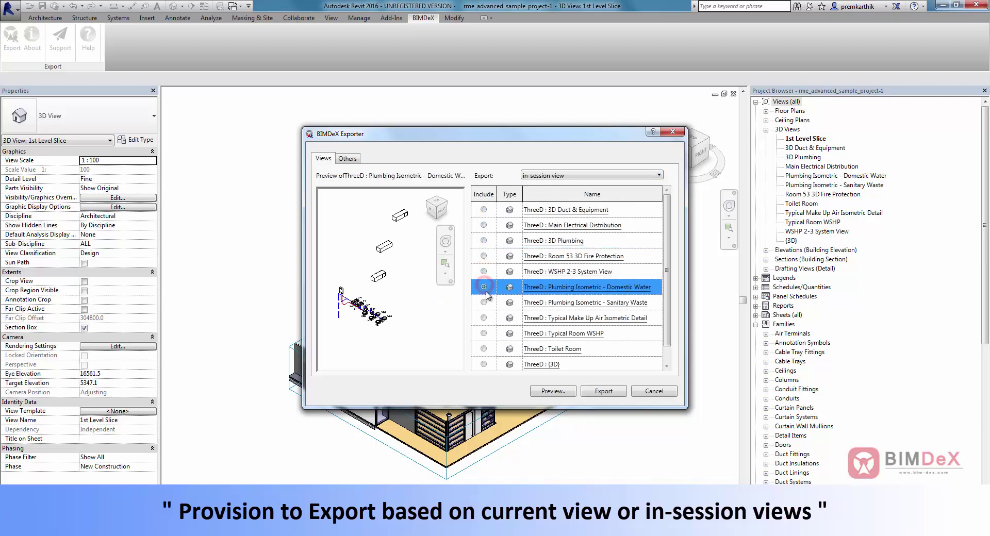
left_click(484, 303)
scroll(485, 320, "down", 1)
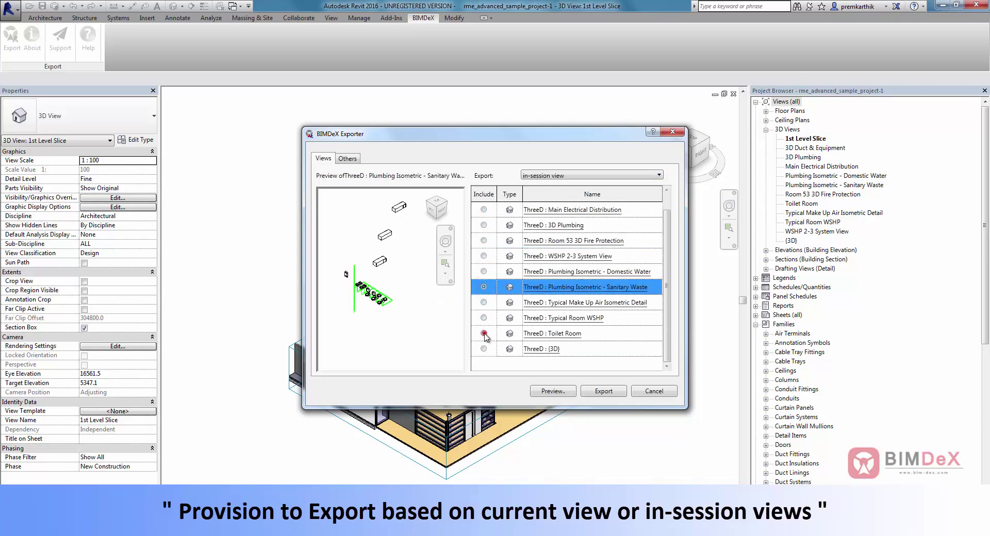
left_click(484, 334)
left_click(484, 350)
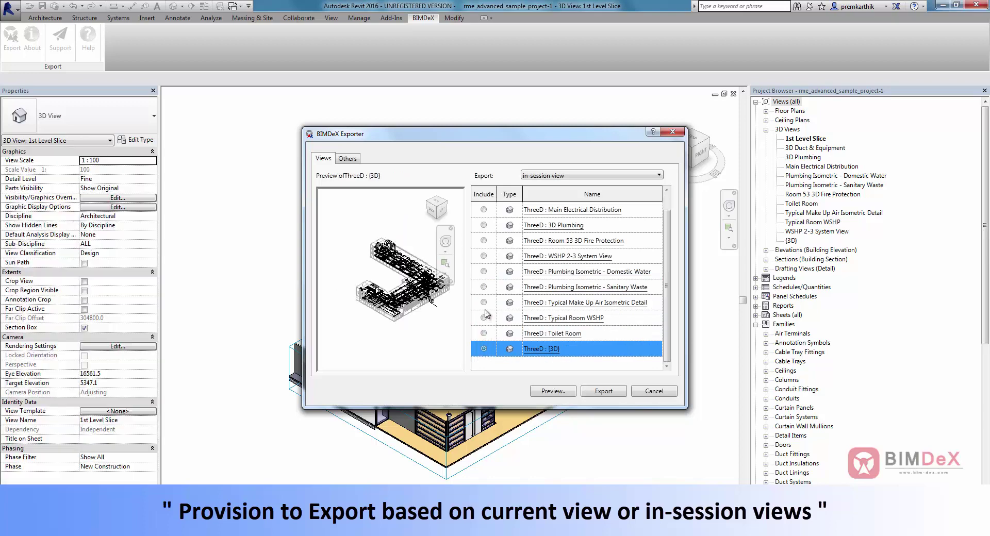
- Switch the export back to the current view only and show the Others options
left_click(578, 175)
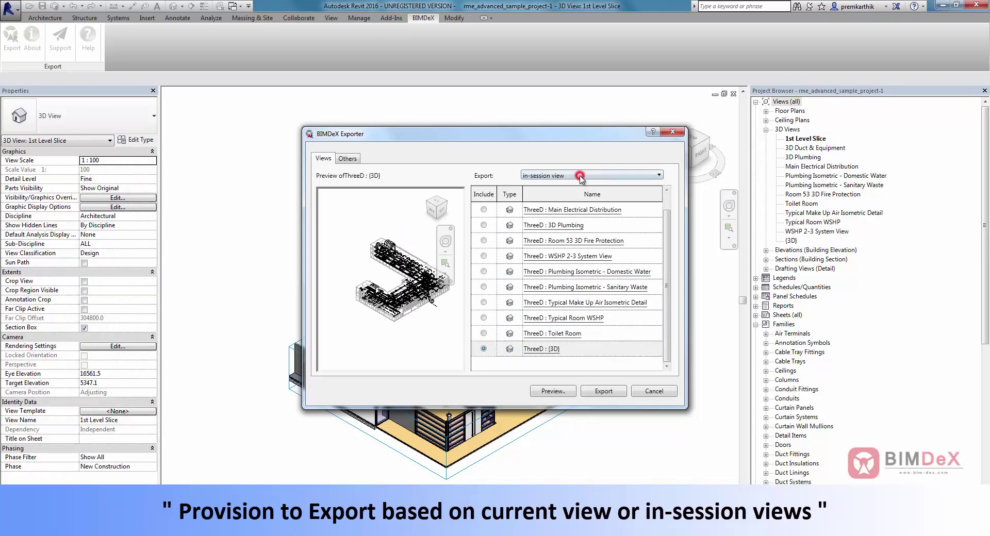
left_click(555, 185)
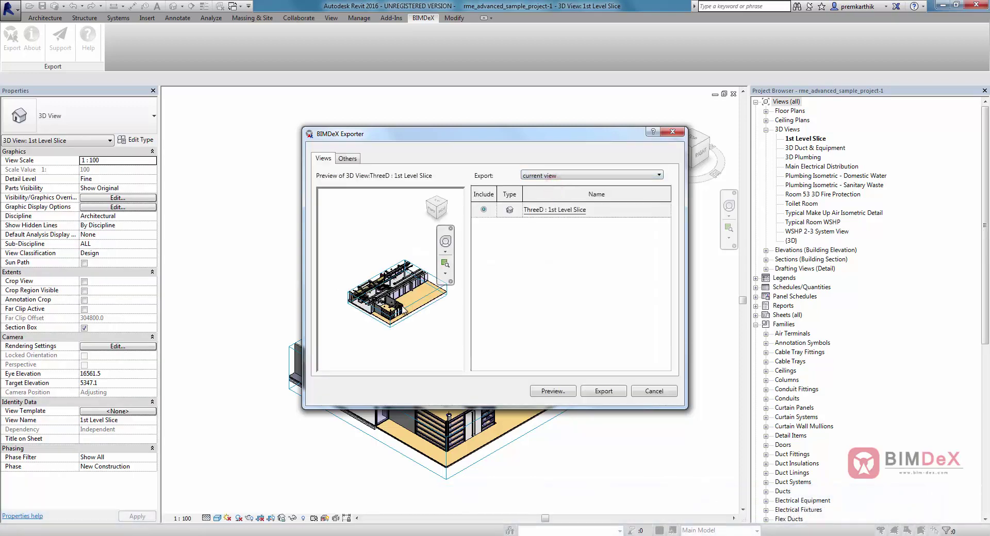
left_click(348, 159)
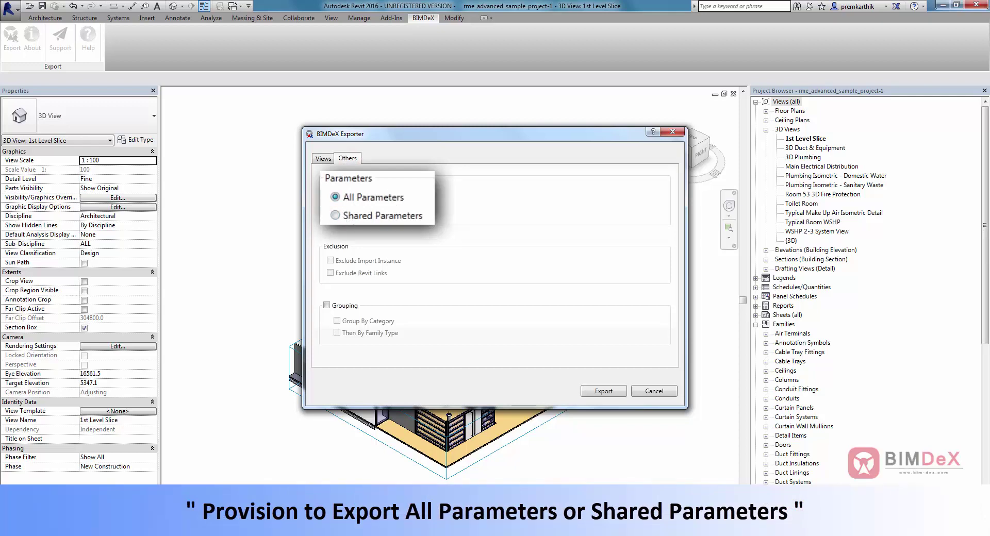
- Choose All Parameters, toggle Exclude Empty Parameters, and group by Category then by Family Type
left_click(330, 200)
left_click(331, 188)
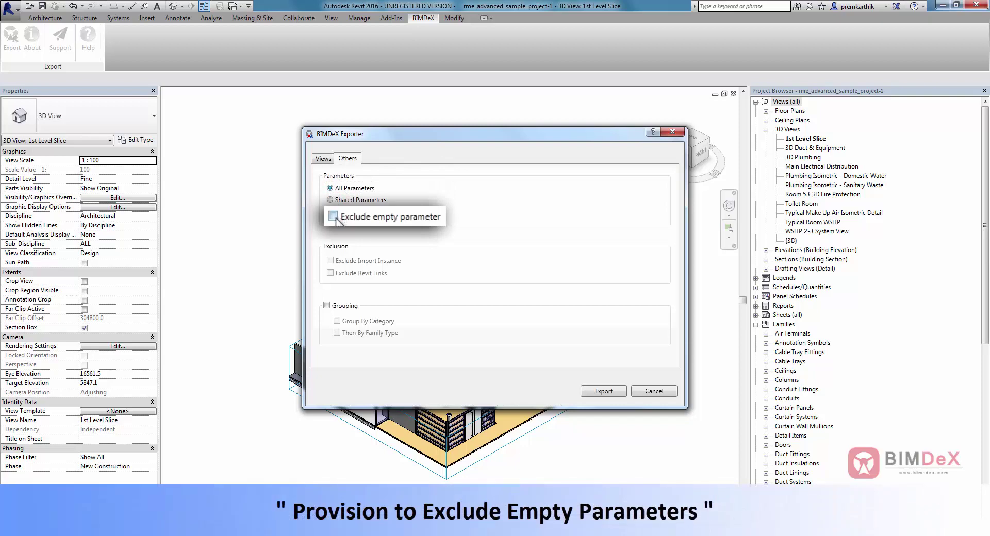
left_click(331, 213)
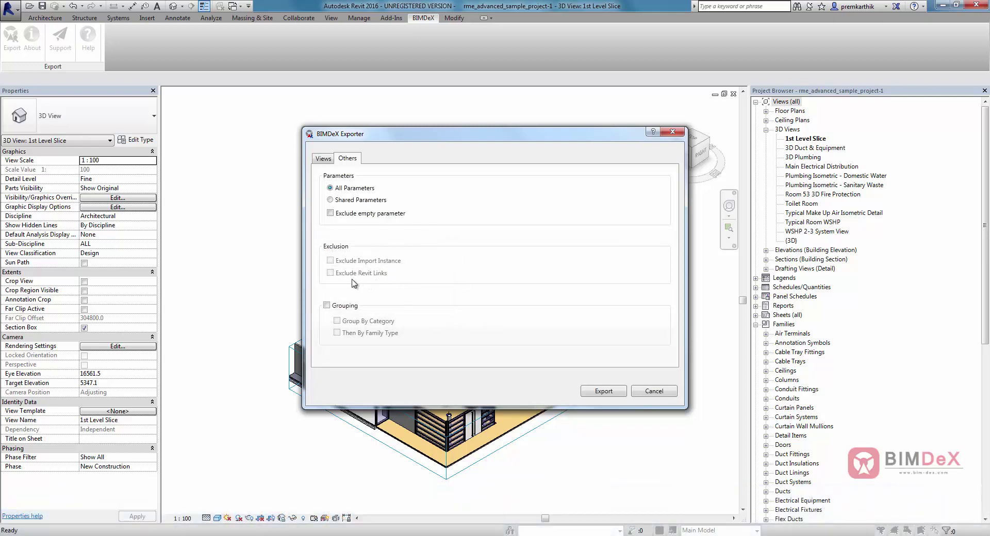
left_click(326, 306)
left_click(337, 321)
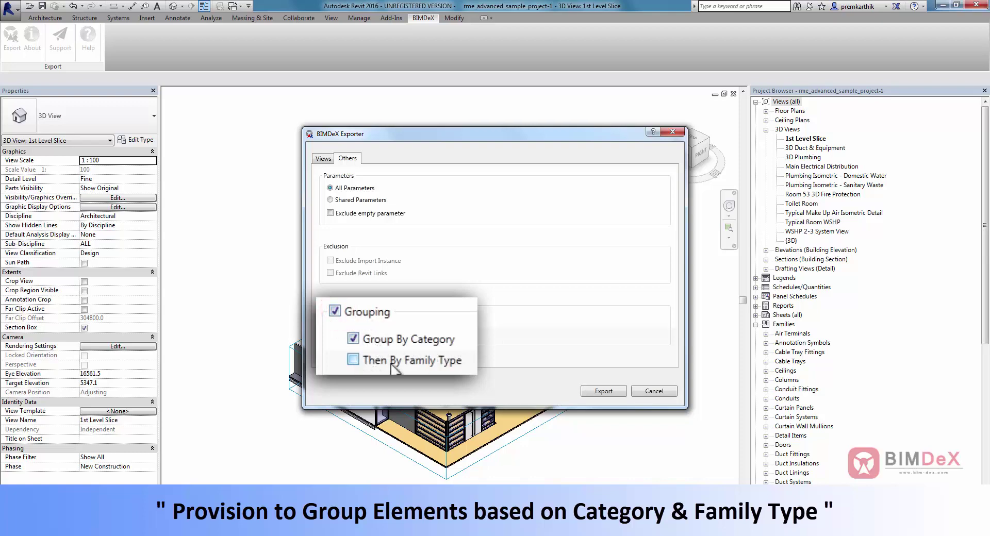
left_click(336, 333)
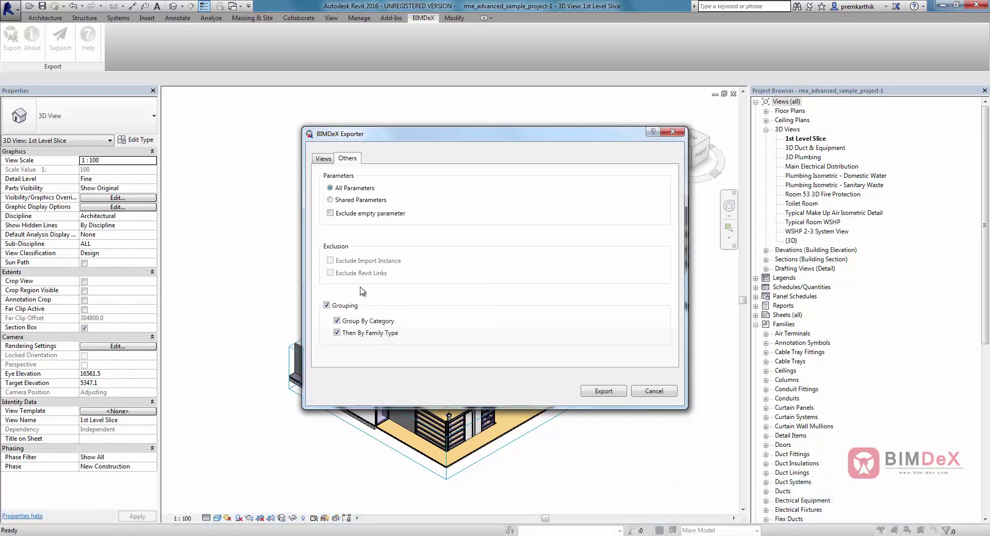
left_click(322, 159)
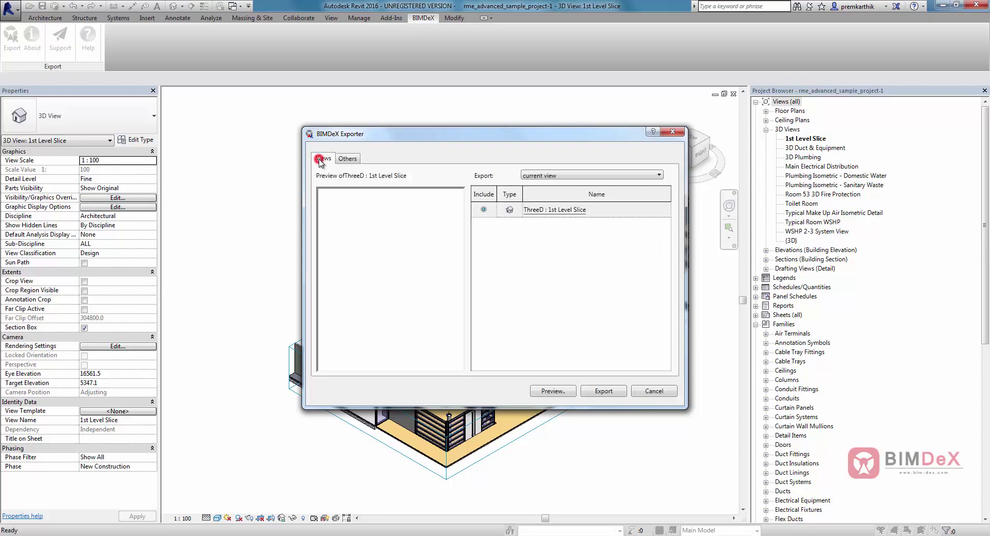
left_click(552, 392)
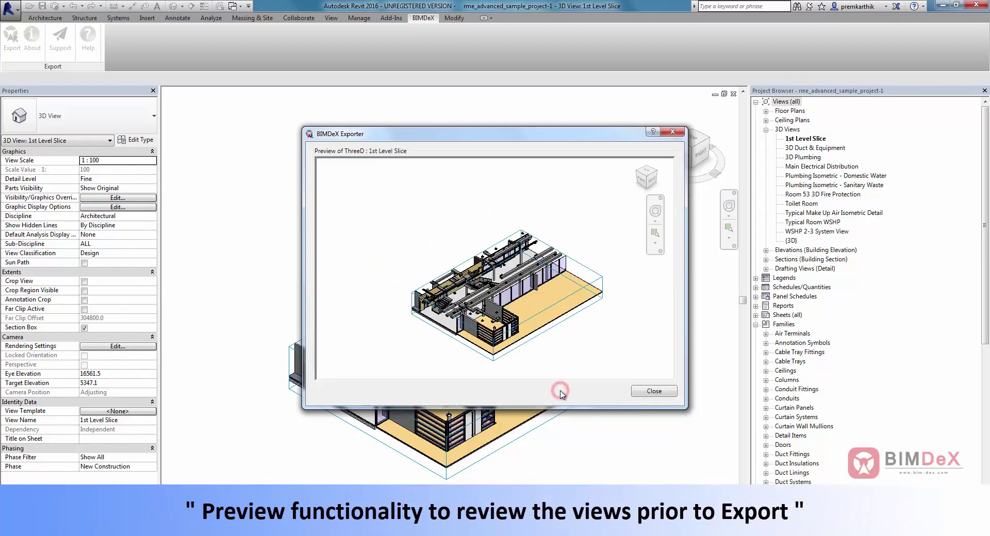
scroll(564, 347, "up", 2)
scroll(564, 344, "up", 1)
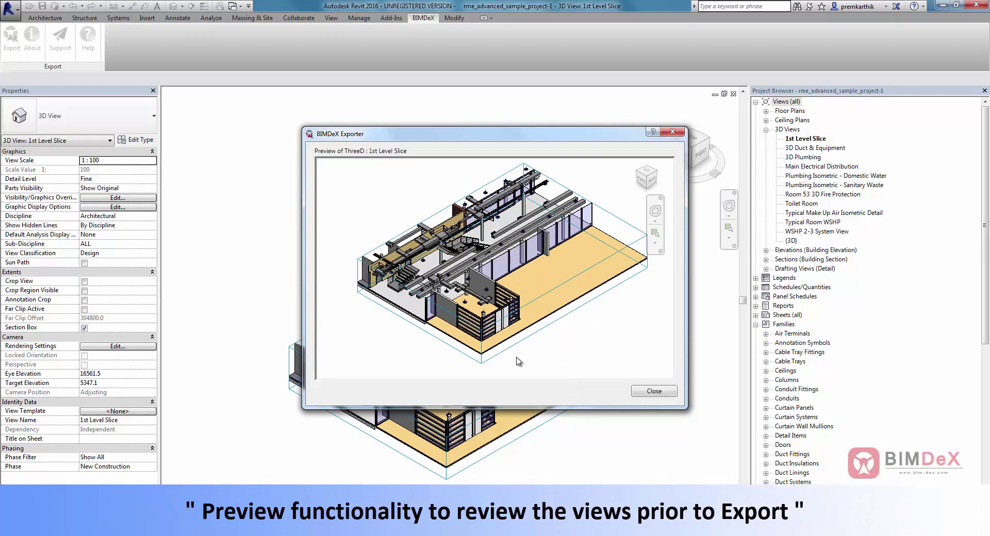
left_click(644, 180)
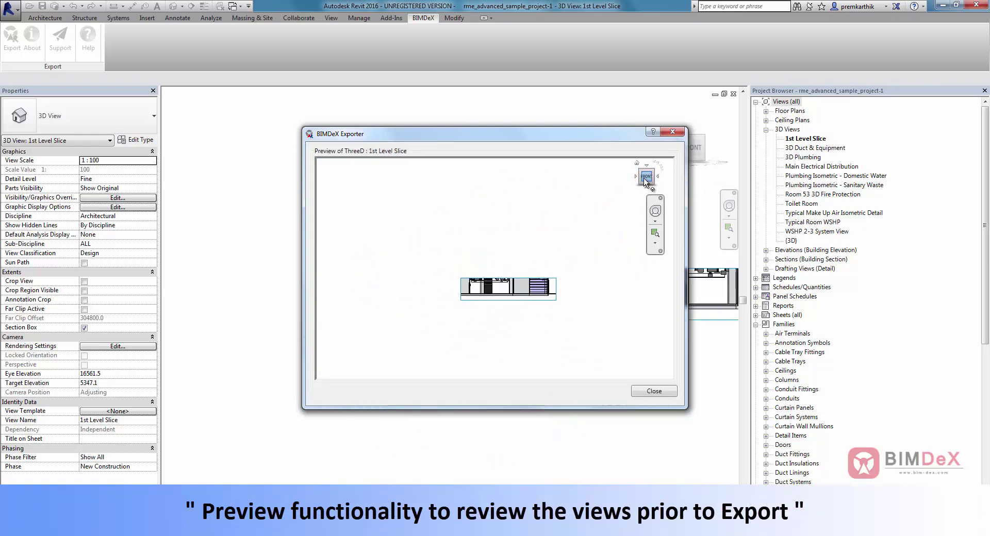
left_click(637, 164)
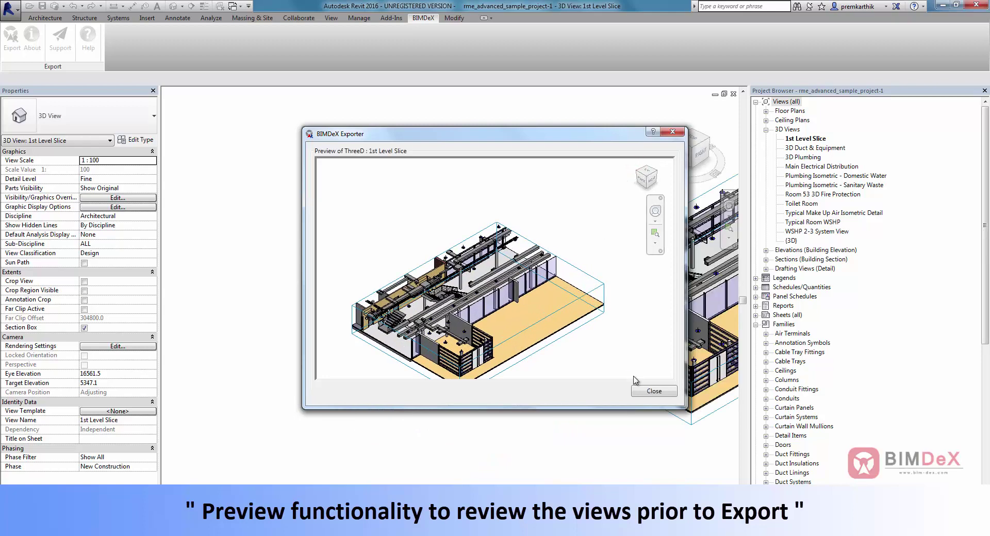
left_click(651, 393)
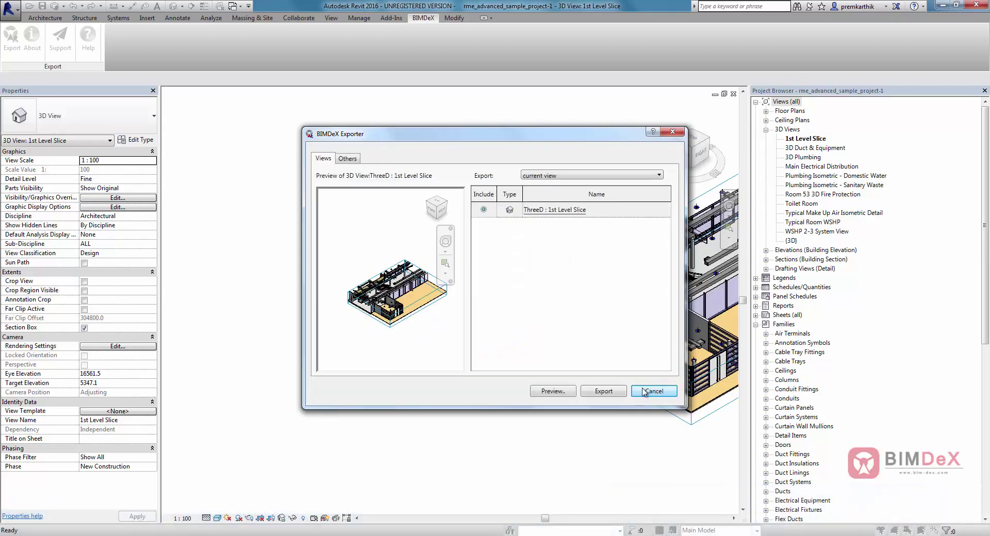
- Export the current view as a BXF file into the test3 folder and close the completion message
left_click(611, 395)
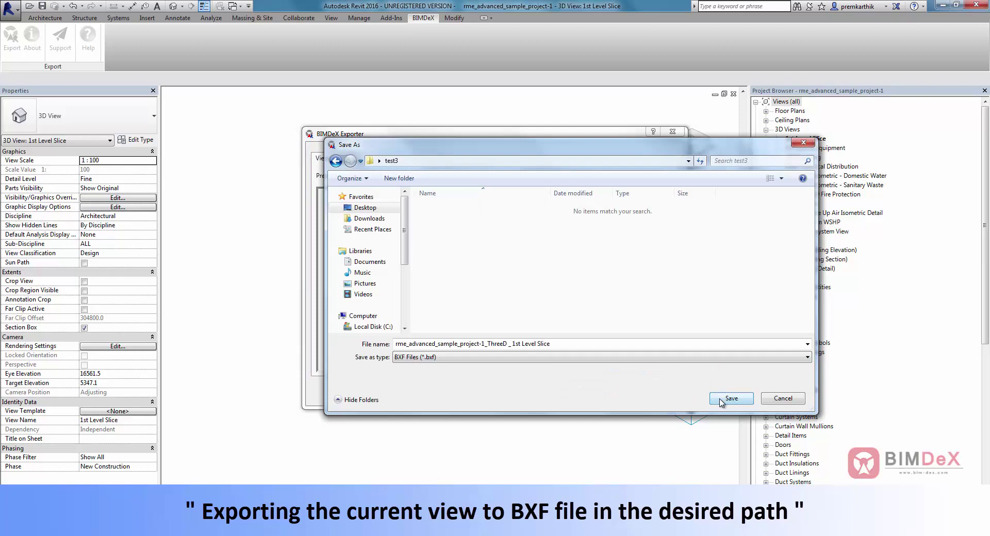
left_click(721, 400)
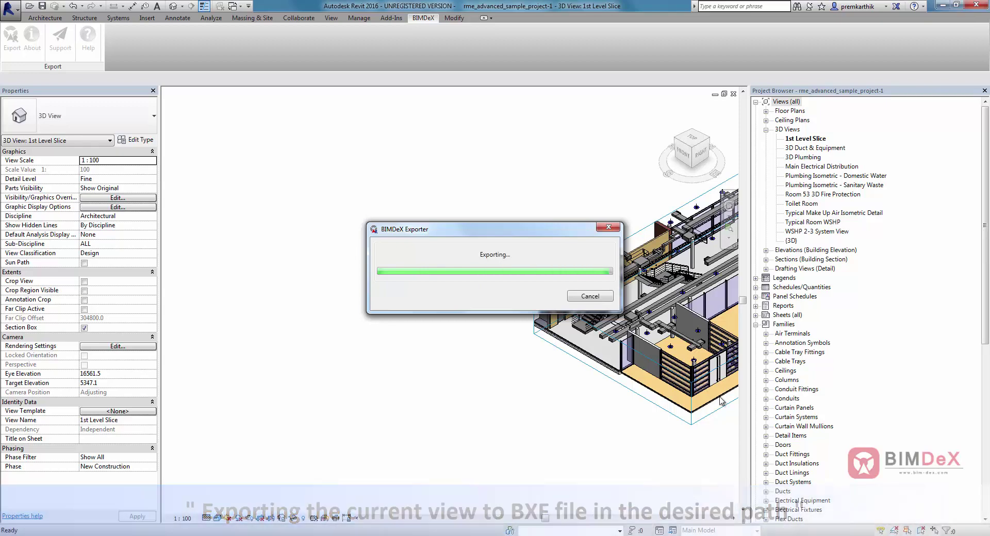
left_click(590, 297)
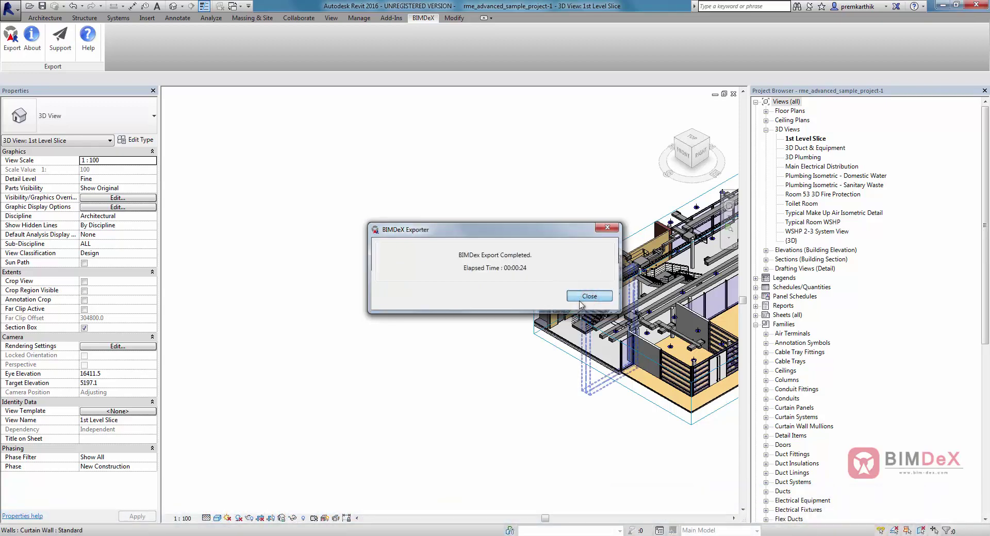
left_click(510, 284)
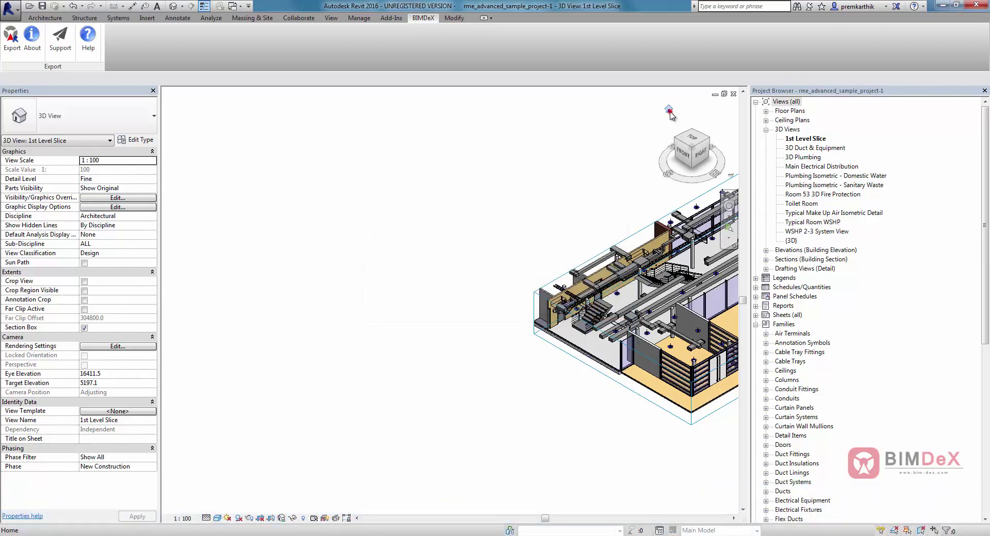
- Snap Revit to the left half of the screen showing the whole model in the Home view
left_click(669, 109)
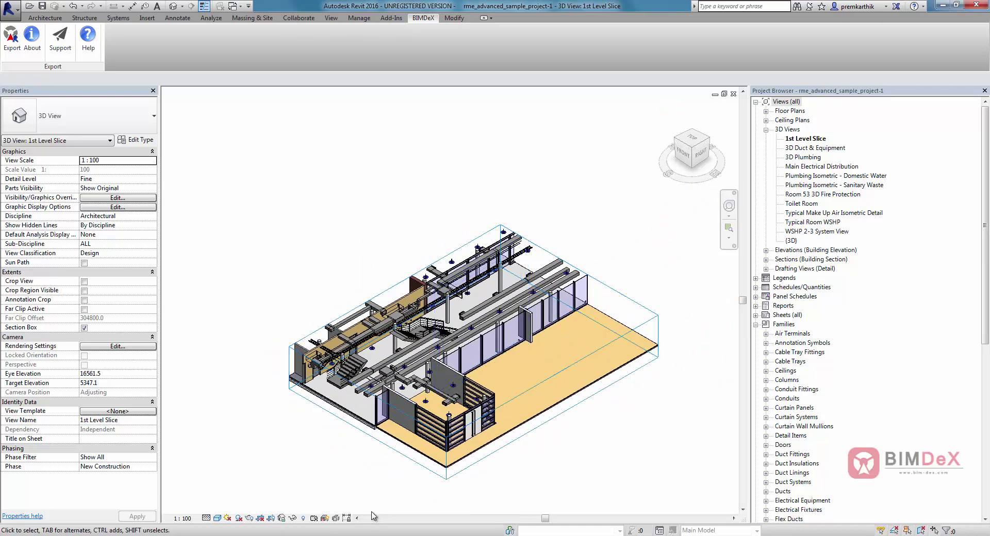
key("super+Left")
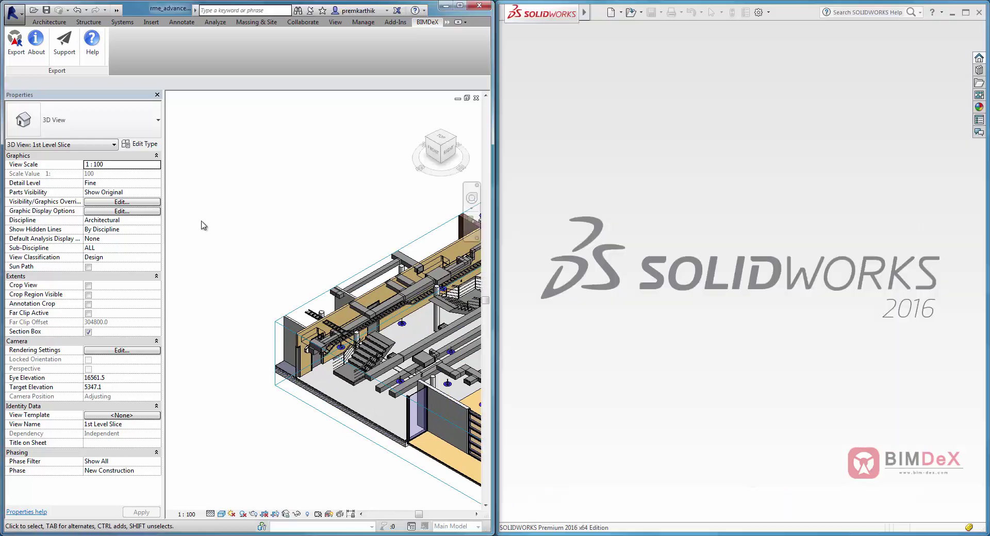
left_click(421, 111)
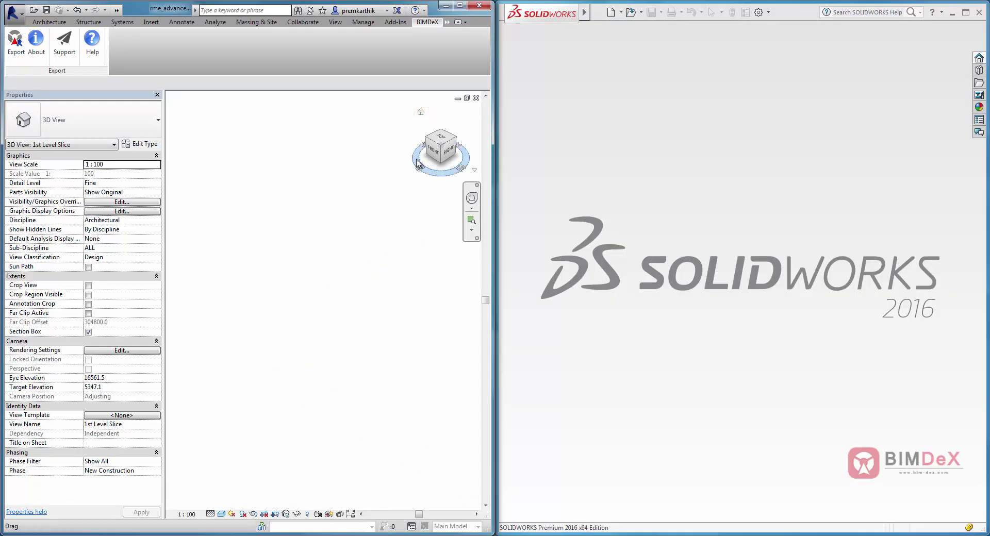
- Bring SOLIDWORKS to the front and maximize its window
left_click(380, 197)
left_click(789, 33)
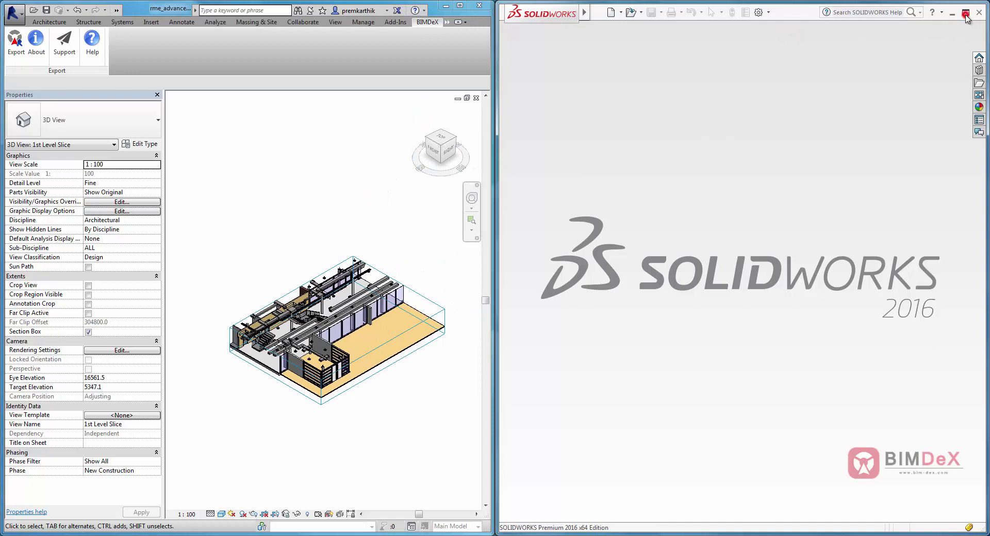
left_click(965, 14)
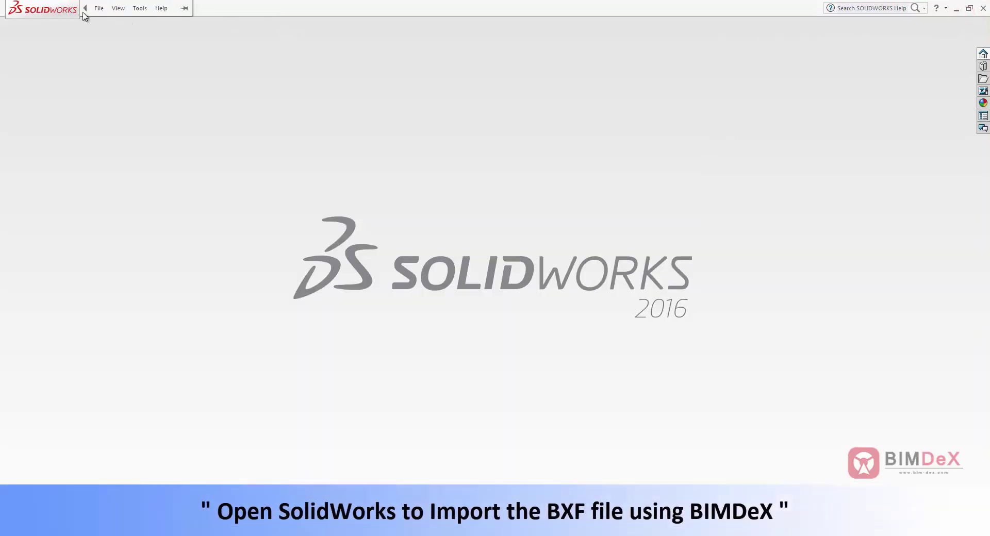
- Launch the BIMDeX Importer from the SOLIDWORKS Tools menu
left_click(118, 8)
mouse_move(139, 8)
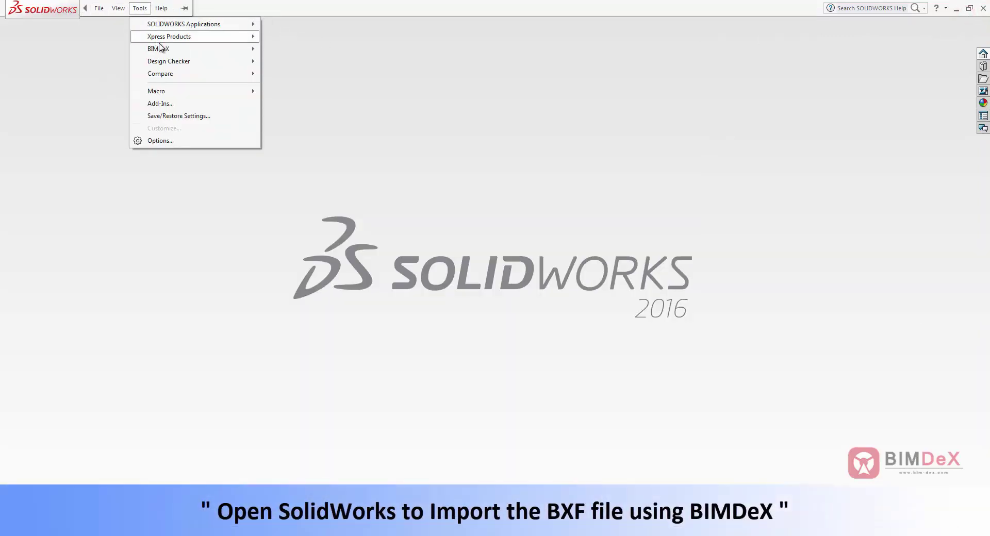
mouse_move(193, 48)
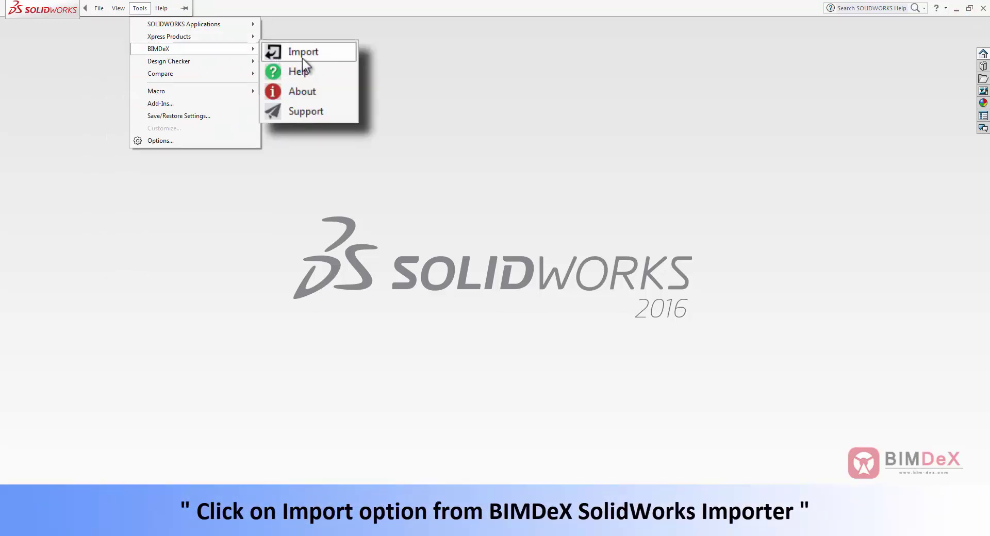
left_click(304, 52)
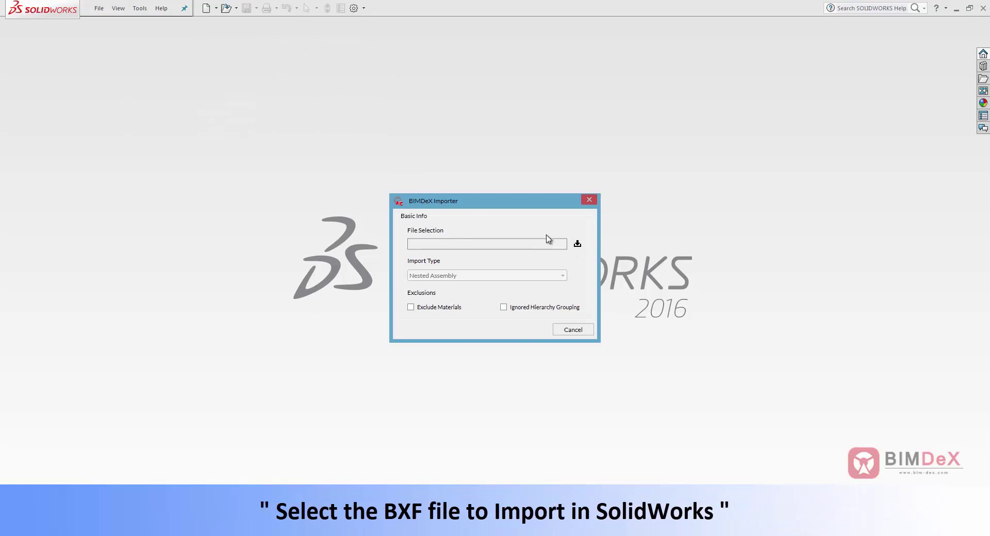
- Import the 1st Level Slice BXF file as a Nested Assembly with materials included
left_click(577, 244)
left_click(456, 258)
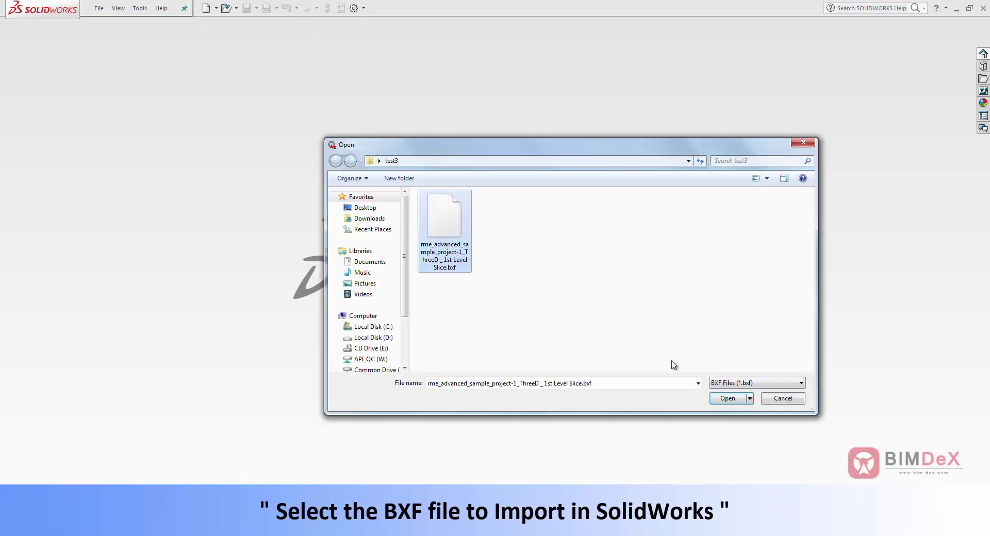
left_click(717, 399)
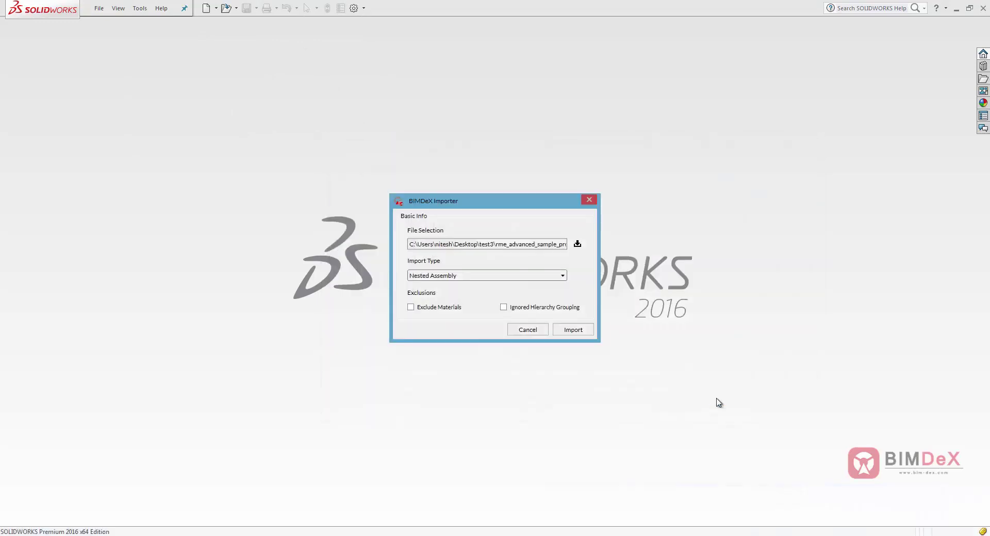
left_click(561, 276)
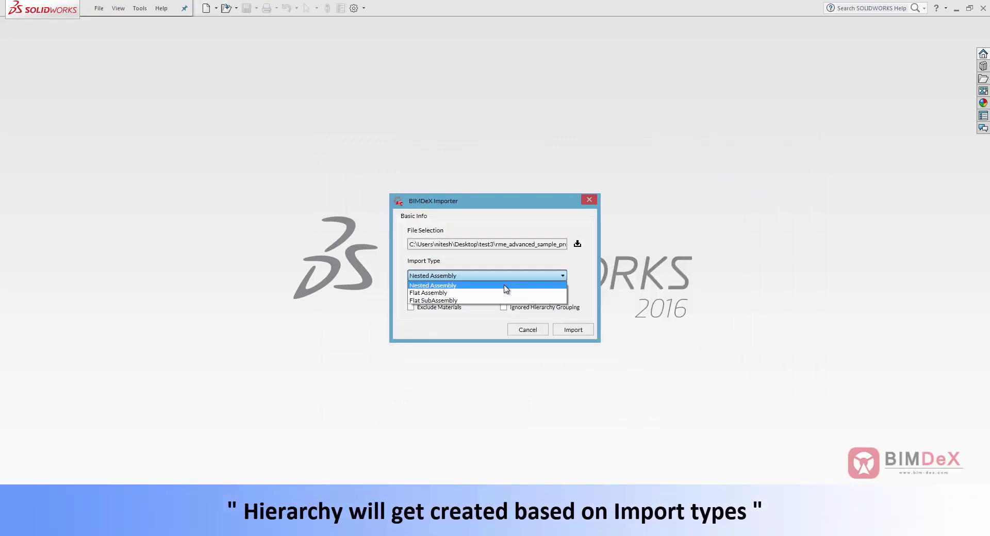
left_click(505, 286)
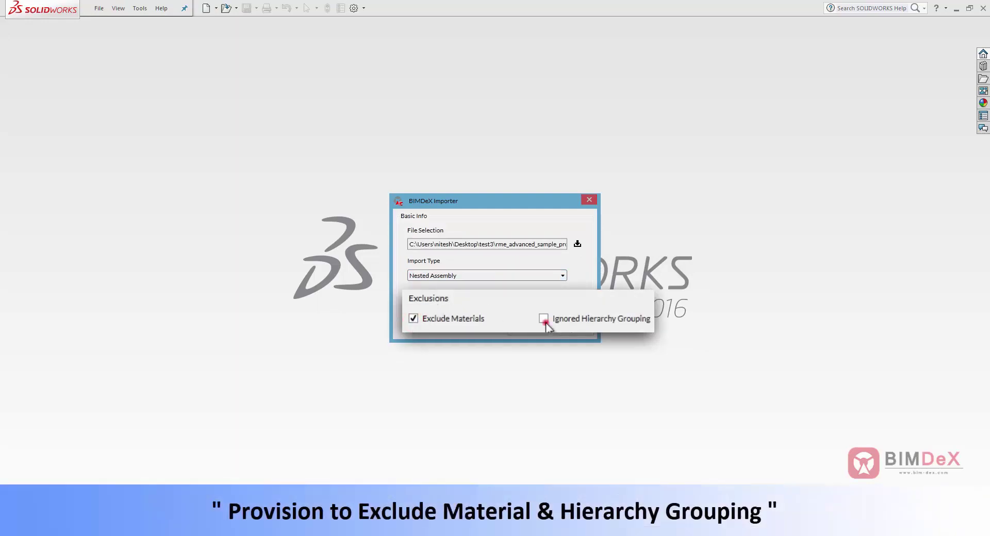
left_click(413, 319)
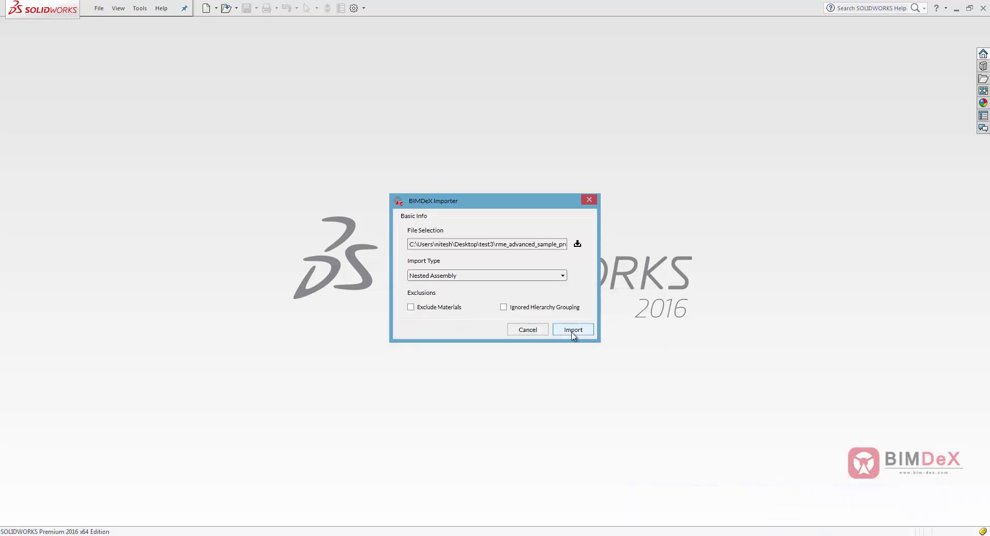
left_click(572, 333)
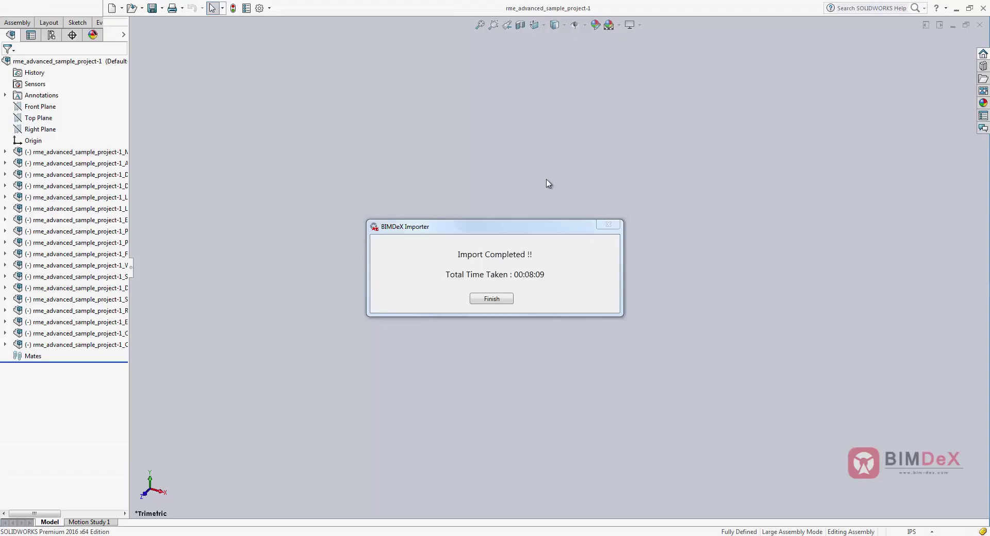
- Dismiss the import message, zoom to fit, and switch to the isometric view (Ctrl+7)
left_click(491, 299)
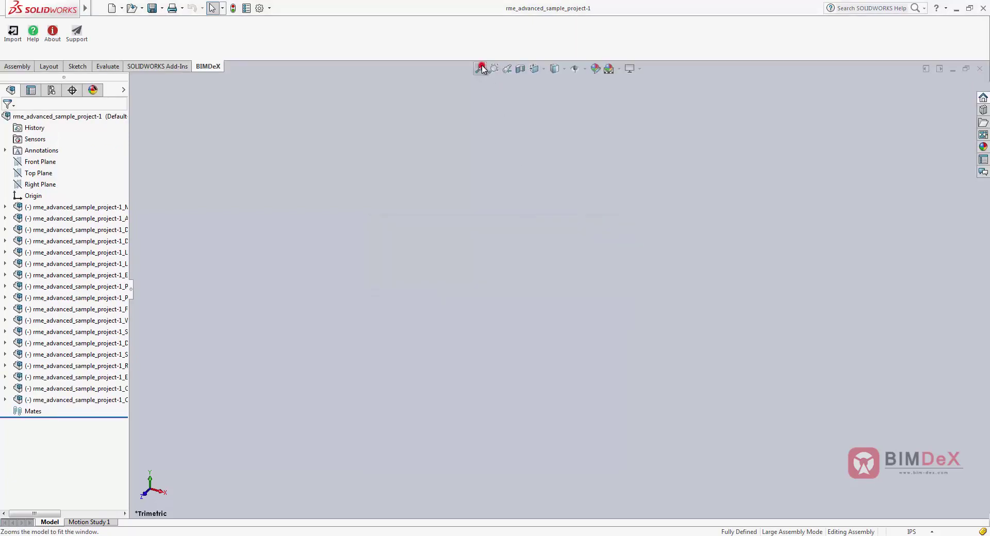
left_click(481, 68)
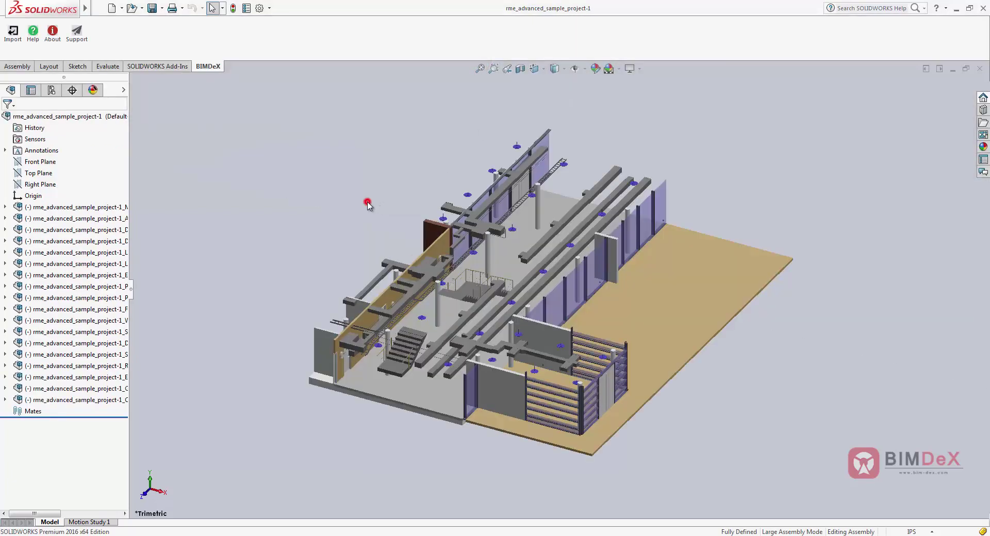
key("ctrl+7")
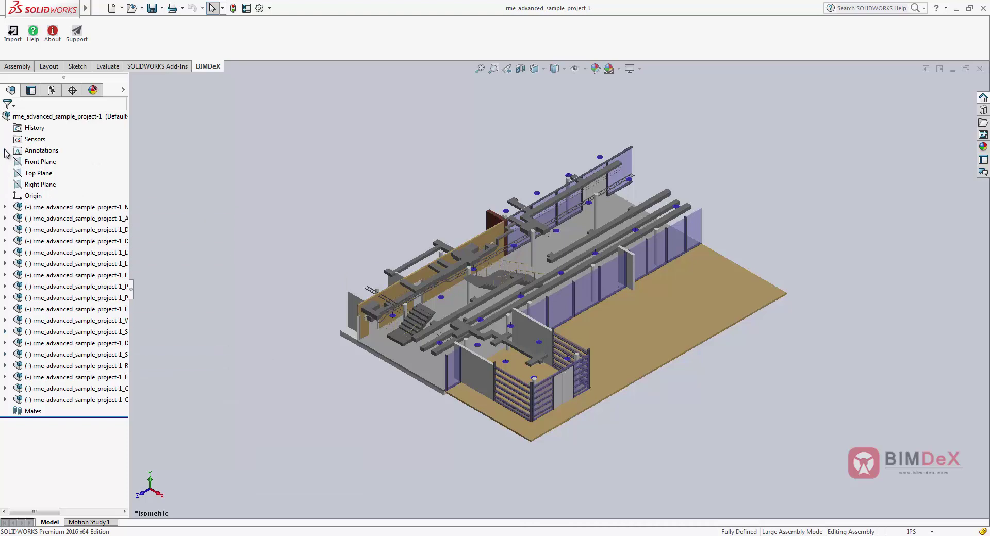
- Expand three rme_advanced_sample_project components in the FeatureManager tree and scroll through their category groups
left_click(4, 207)
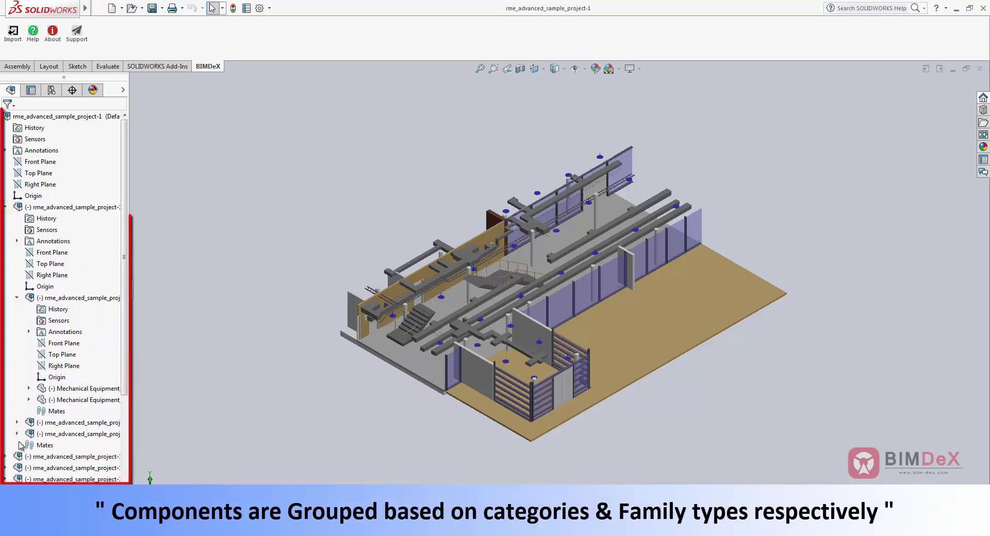
left_click(4, 457)
scroll(4, 402, "down", 7)
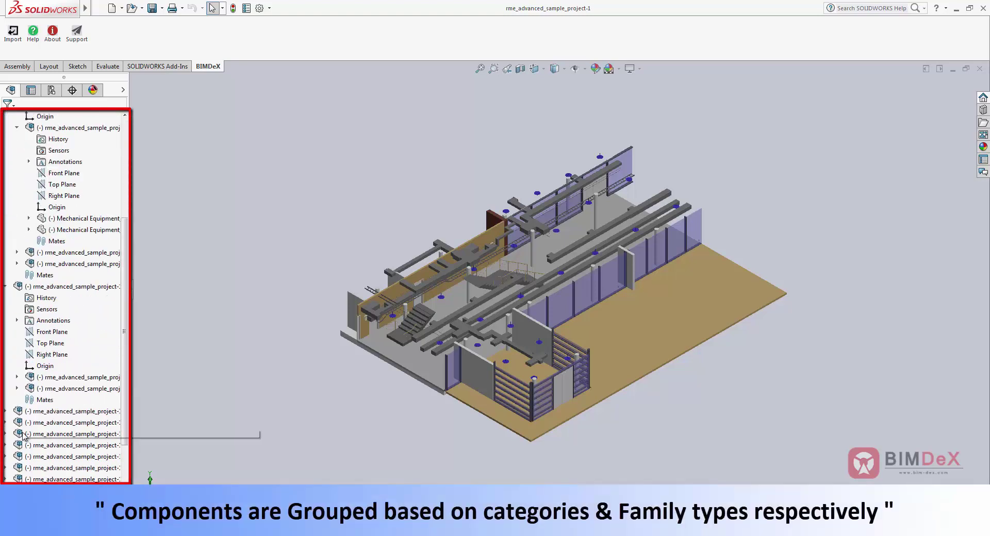
left_click(5, 343)
scroll(62, 361, "down", 3)
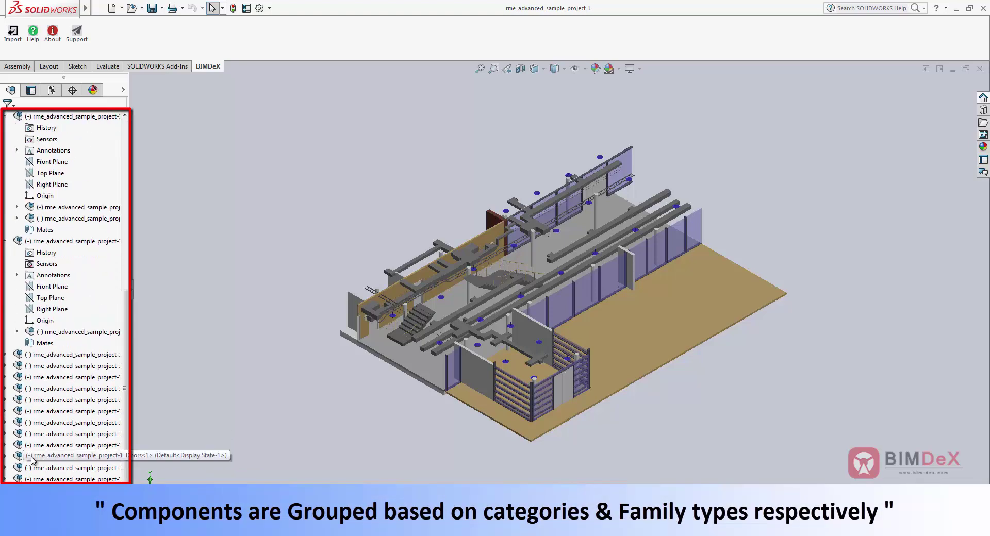
scroll(88, 369, "down", 1)
scroll(93, 374, "up", 6)
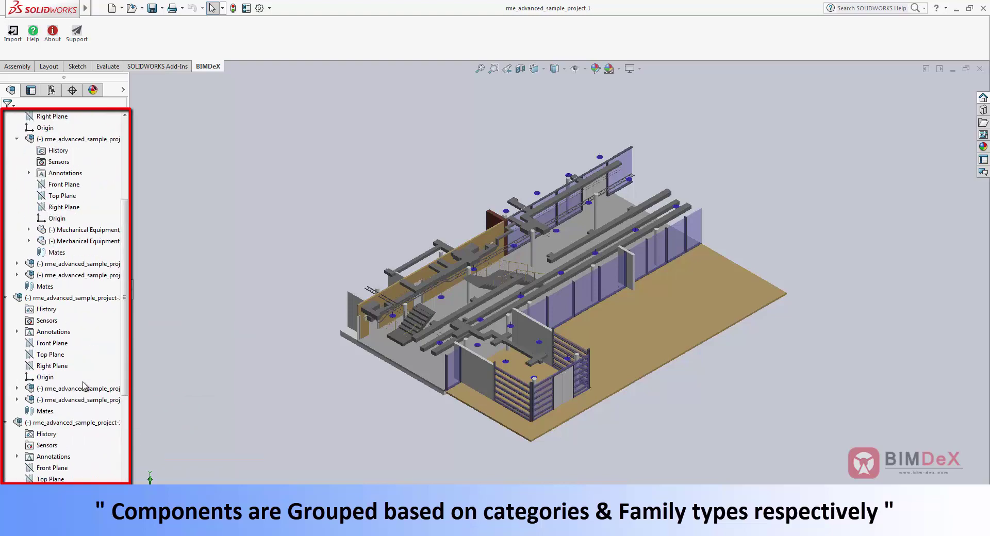
scroll(87, 379, "up", 3)
scroll(86, 384, "up", 2)
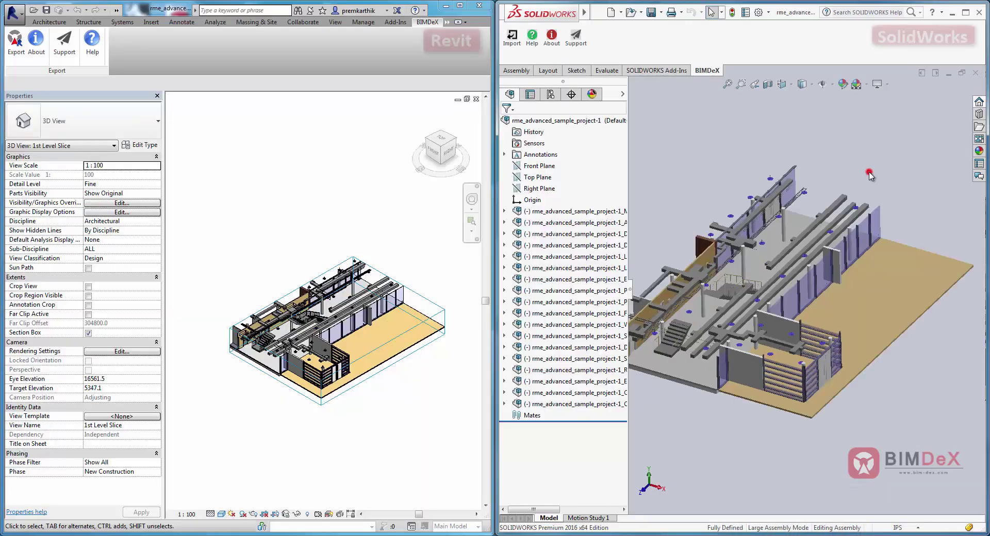
- Zoom and pan around the imported SOLIDWORKS assembly to examine it up close
left_click_drag(869, 176, 827, 171)
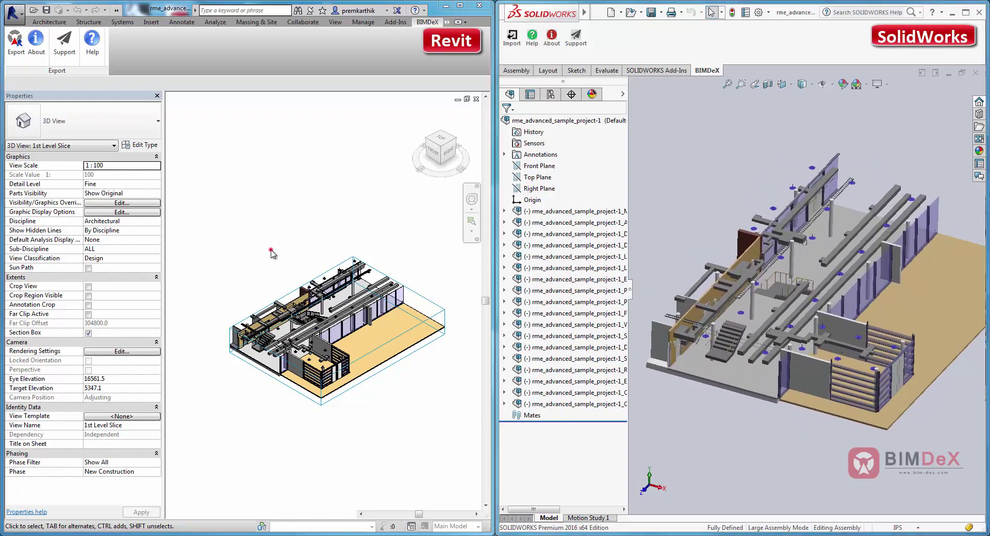
scroll(417, 384, "up", 2)
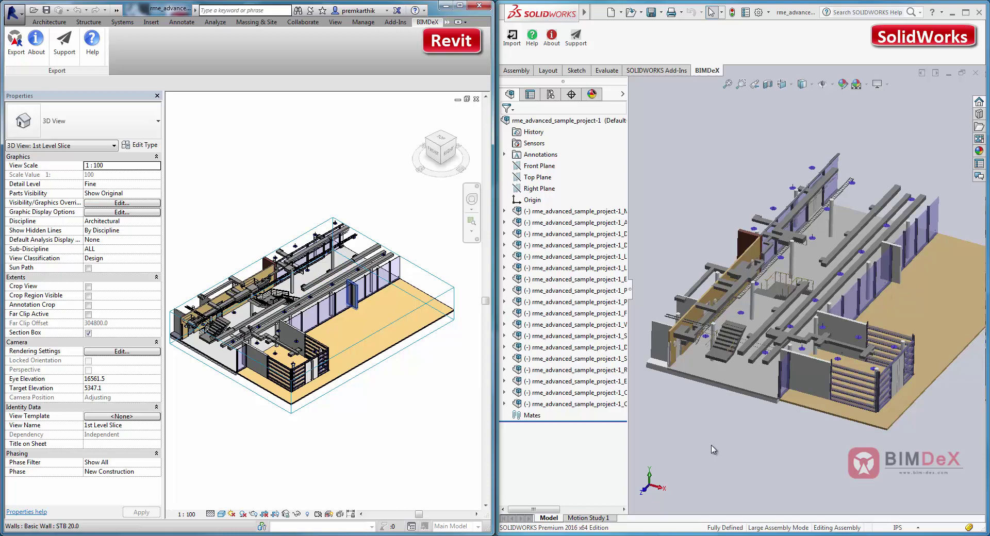
scroll(258, 269, "up", 2)
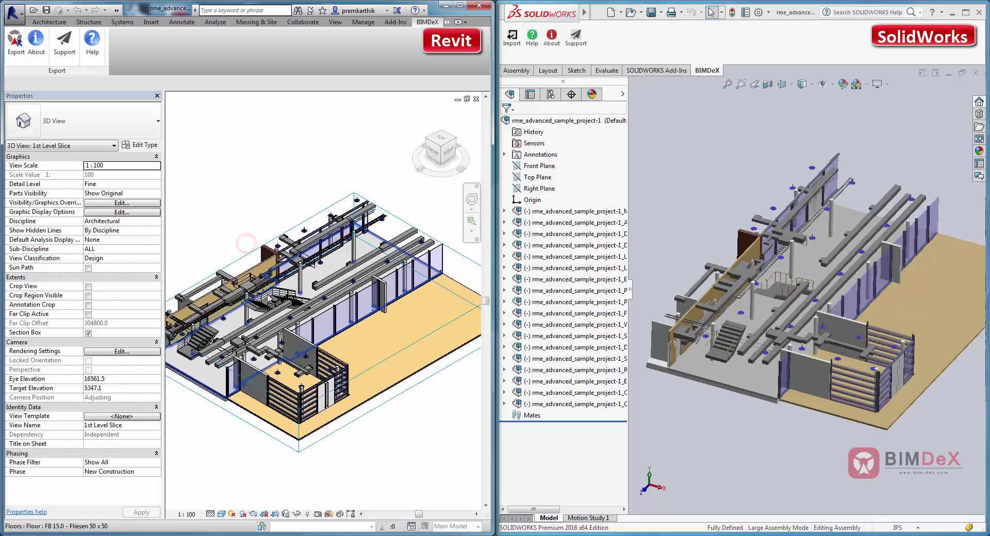
scroll(271, 291, "up", 2)
scroll(284, 317, "up", 2)
scroll(296, 342, "up", 2)
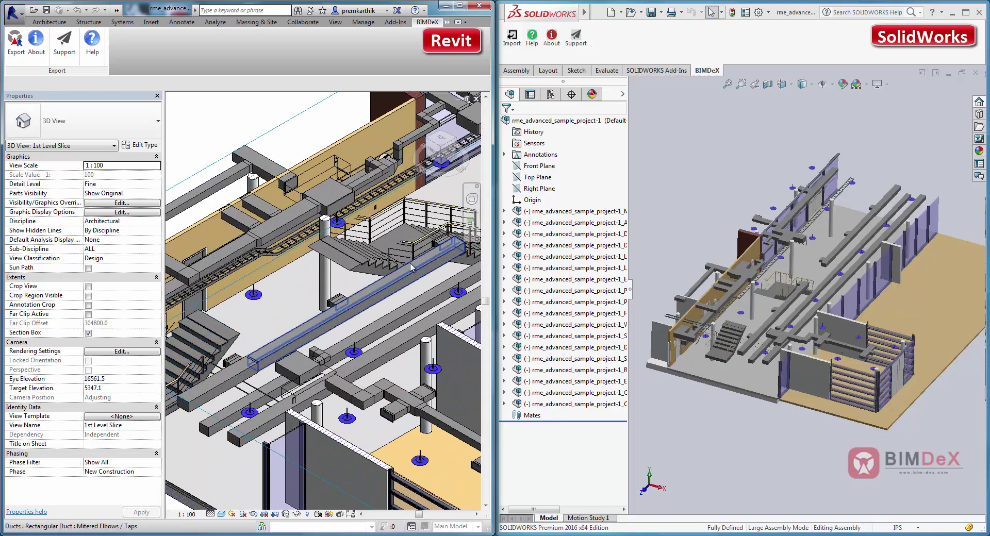
scroll(783, 311, "down", 3)
scroll(776, 310, "up", 2)
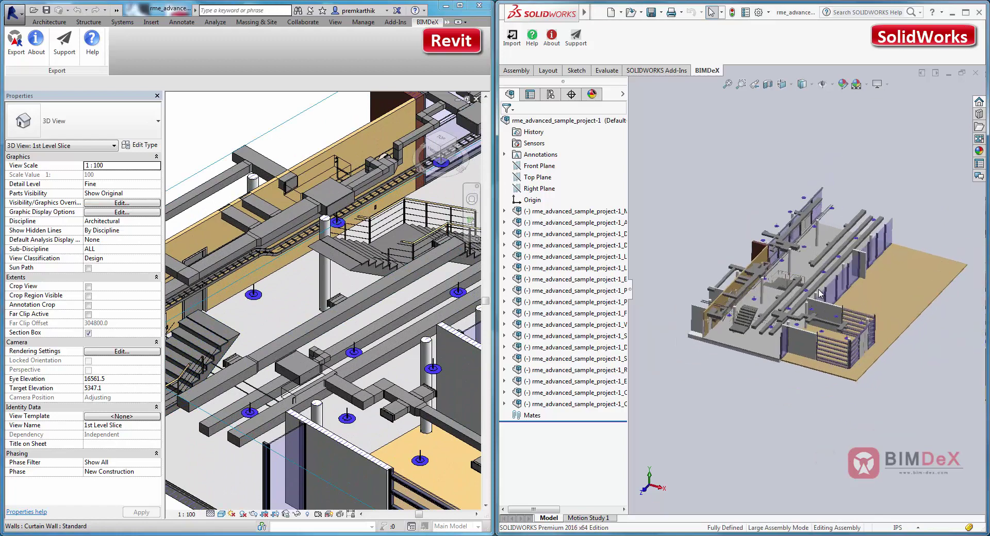
scroll(748, 304, "up", 2)
scroll(722, 299, "up", 3)
scroll(719, 339, "up", 2)
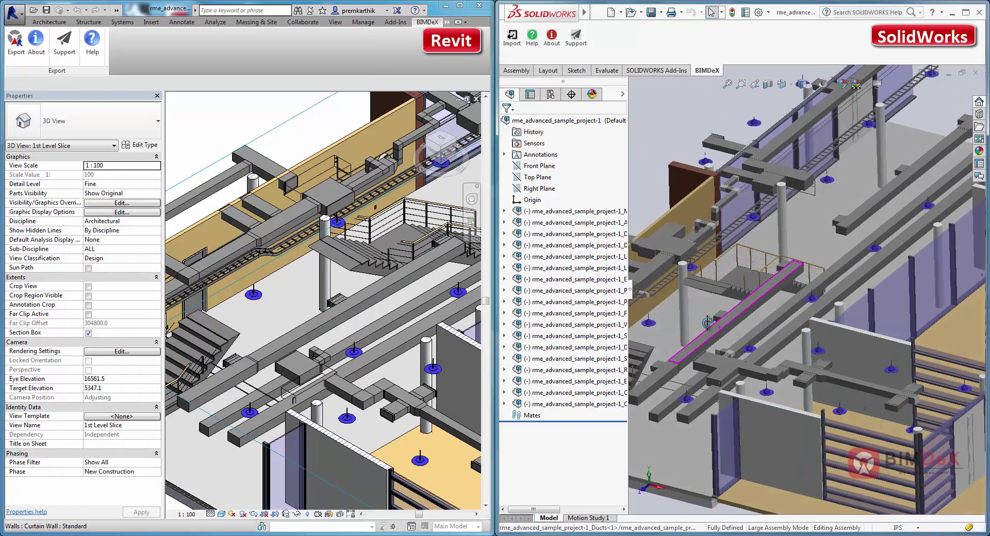
scroll(714, 340, "up", 1)
scroll(710, 342, "up", 1)
scroll(707, 342, "up", 1)
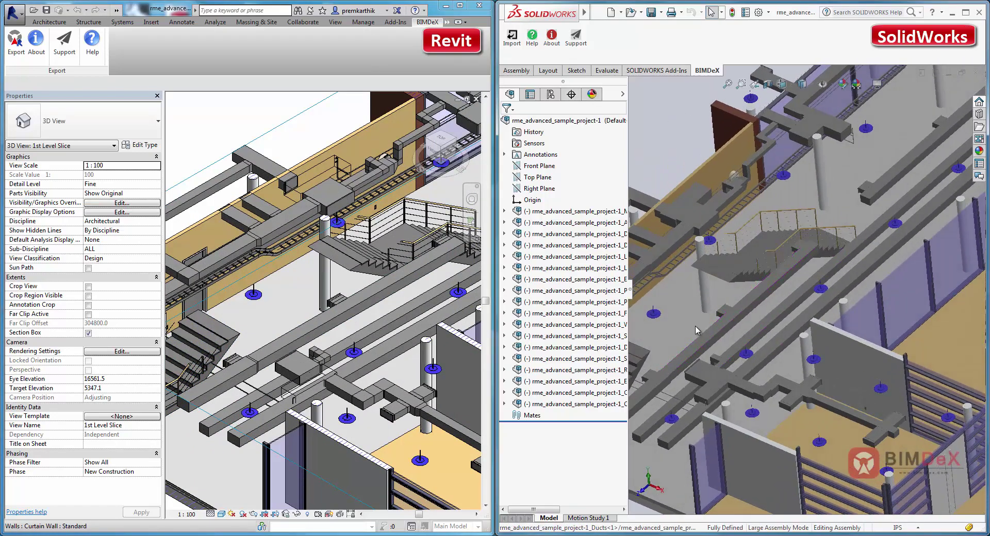
scroll(681, 318, "up", 1)
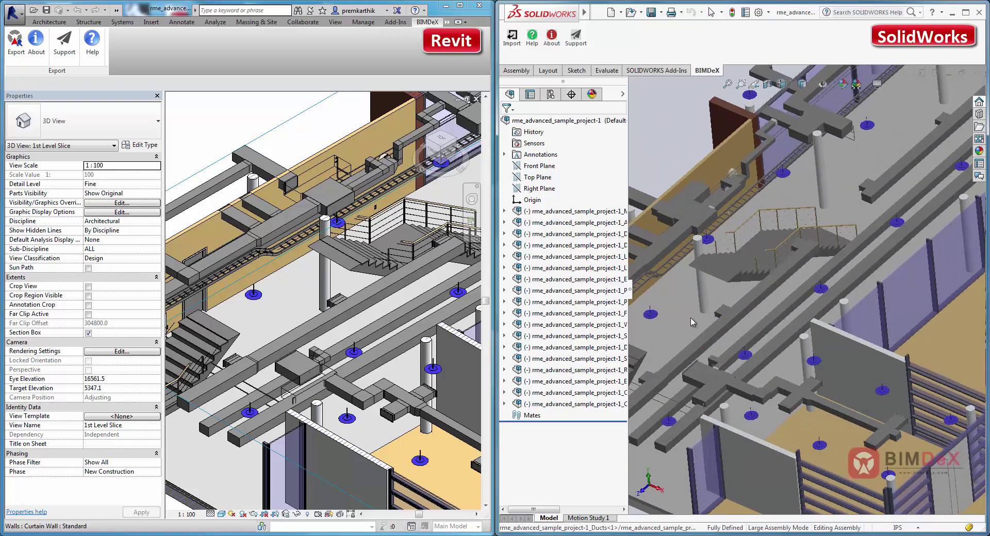
middle_click_drag(690, 318, 780, 285, "ctrl")
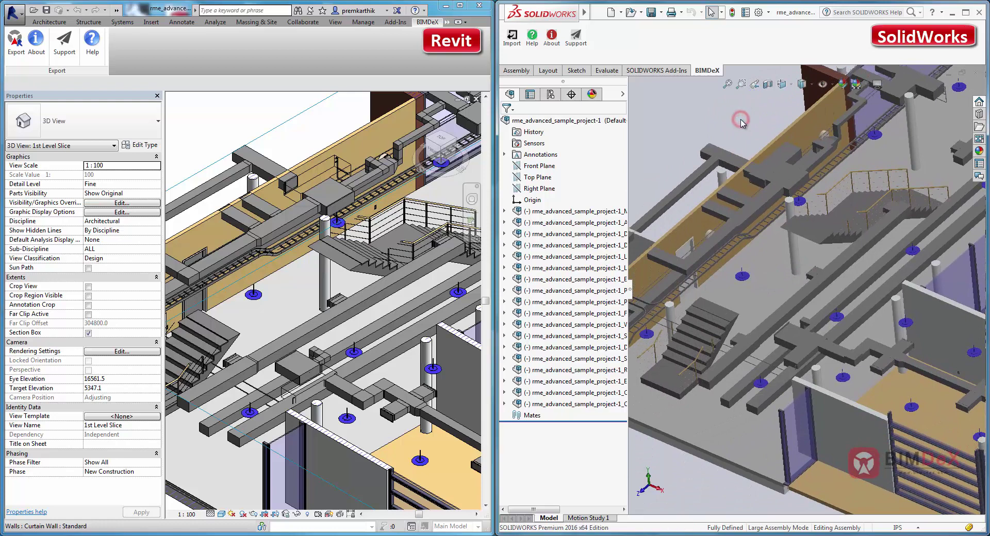
- Set the SOLIDWORKS assembly to Isometric and return Revit to its Home view of the whole model
key("space")
left_click(619, 381)
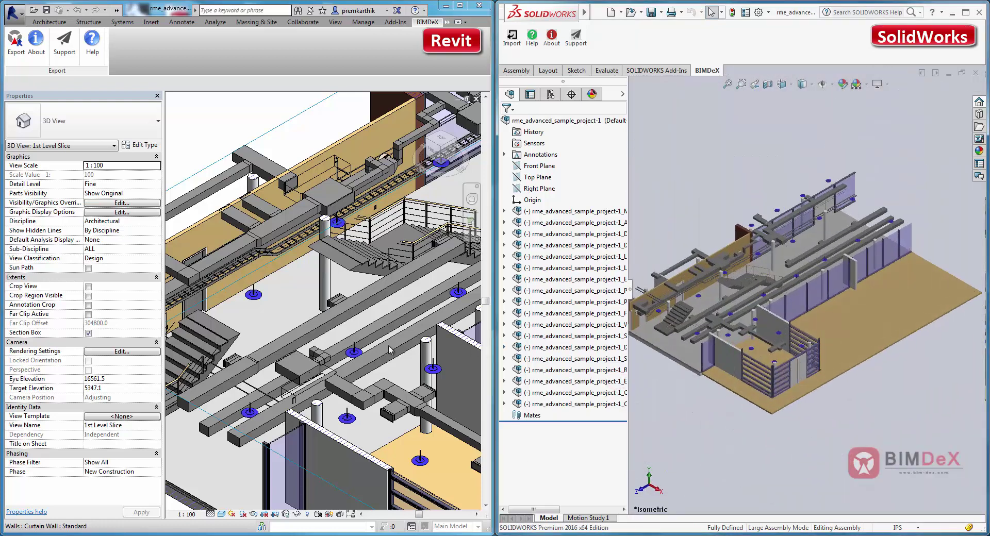
left_click(194, 128)
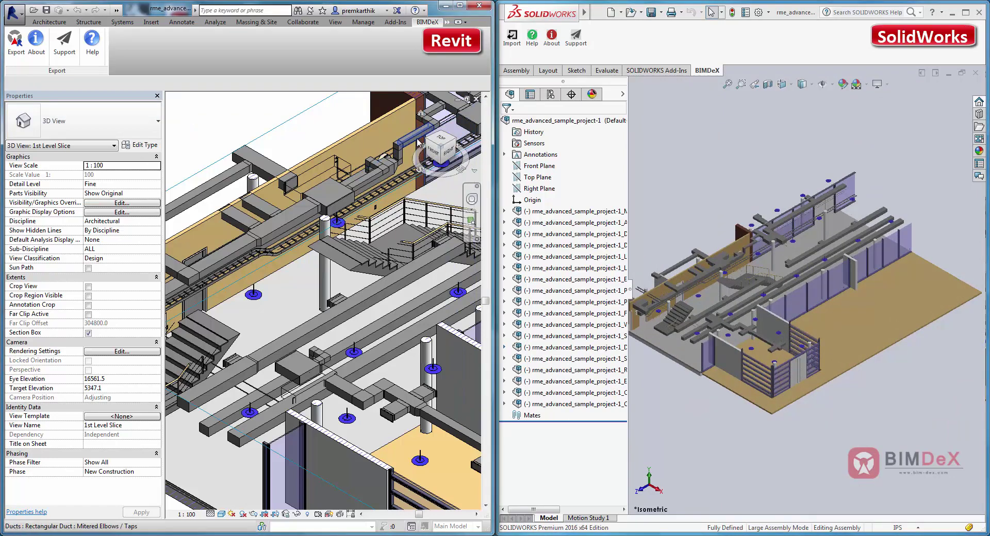
left_click(420, 115)
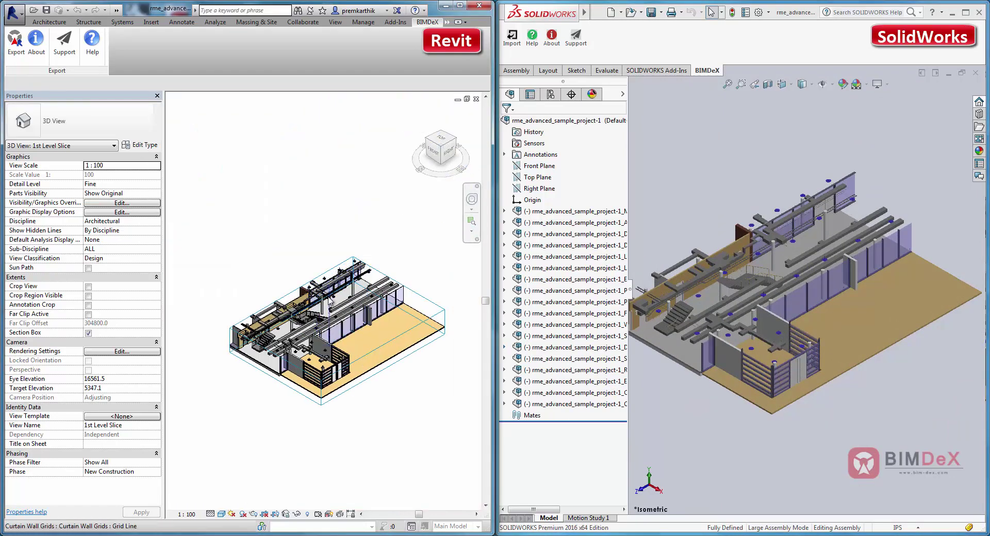
- In Revit, select the 7 kW M_WSHP heat pump and show its type parameters
scroll(325, 299, "up", 2)
left_click(329, 297)
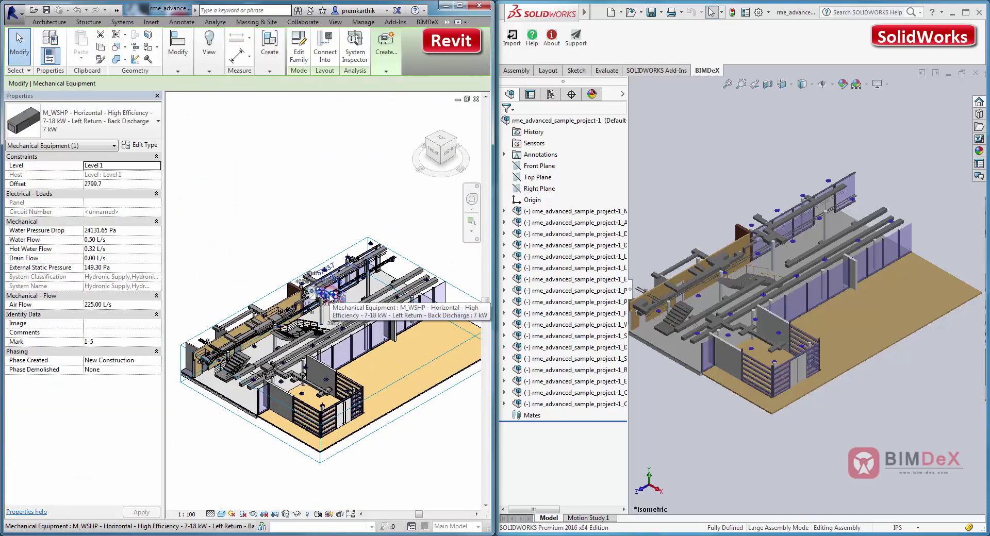
scroll(329, 296, "up", 2)
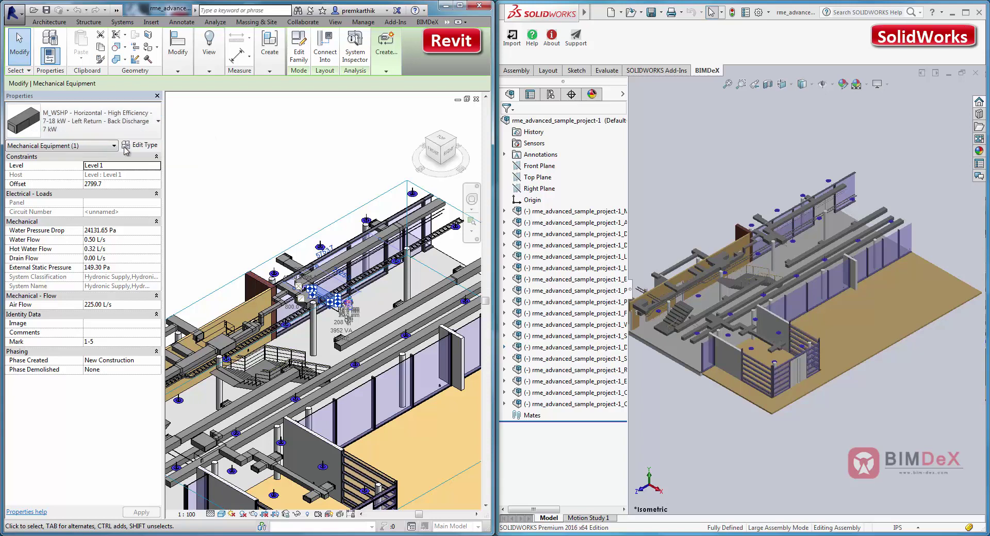
left_click(152, 146)
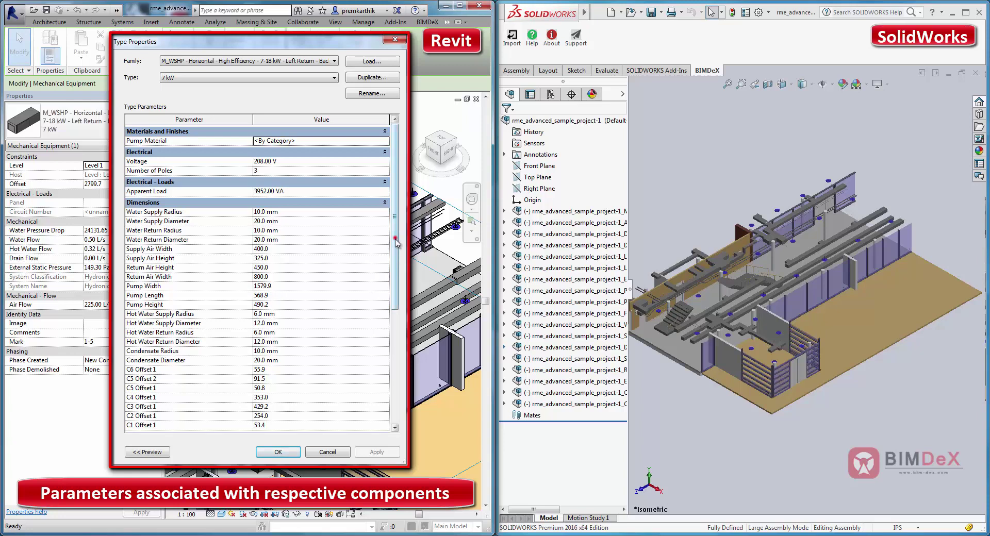
- In SOLIDWORKS, find the heat pump's Mechanical Equipment component in the assembly tree and open it as a part
scroll(389, 245, "down", 3)
scroll(392, 237, "down", 1)
scroll(403, 230, "up", 4)
scroll(403, 230, "up", 1)
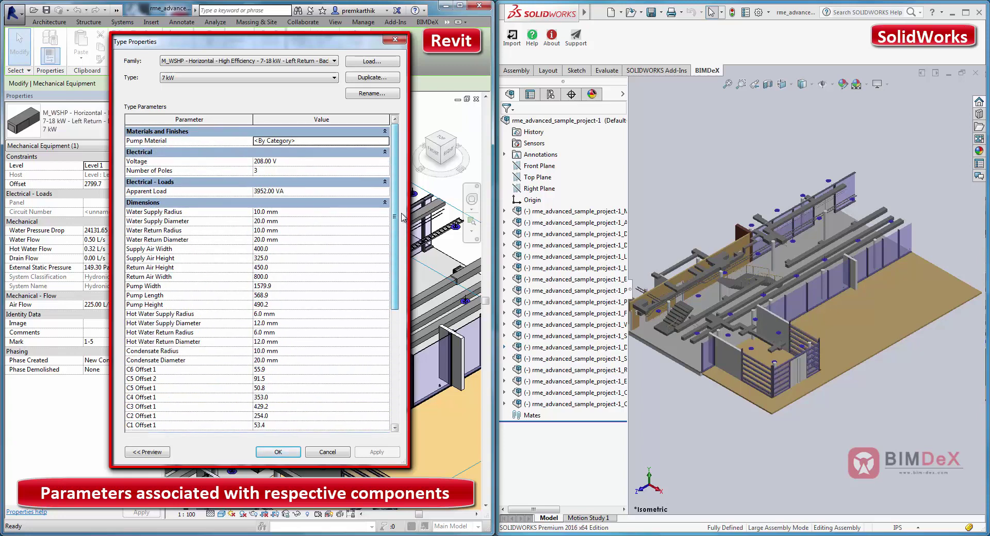
left_click(505, 211)
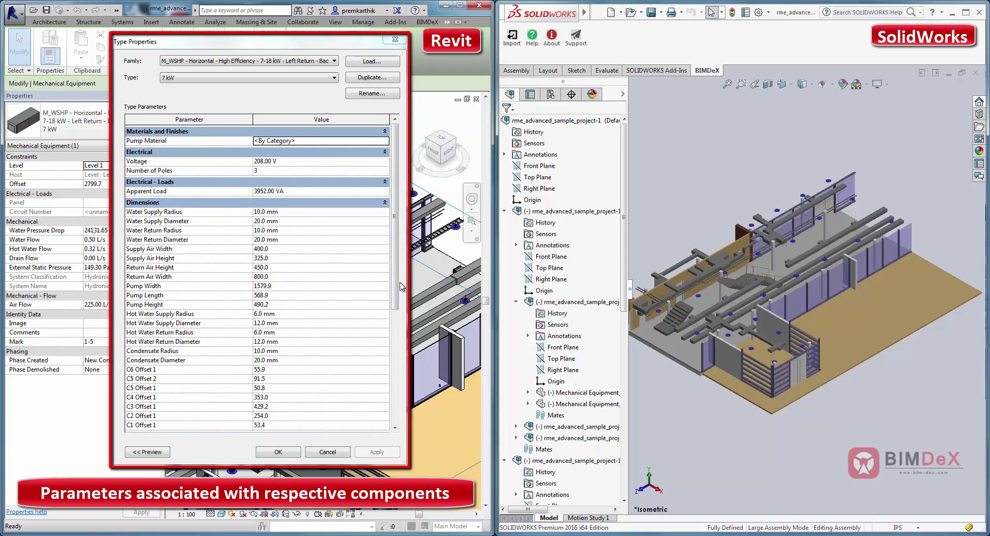
left_click(778, 239)
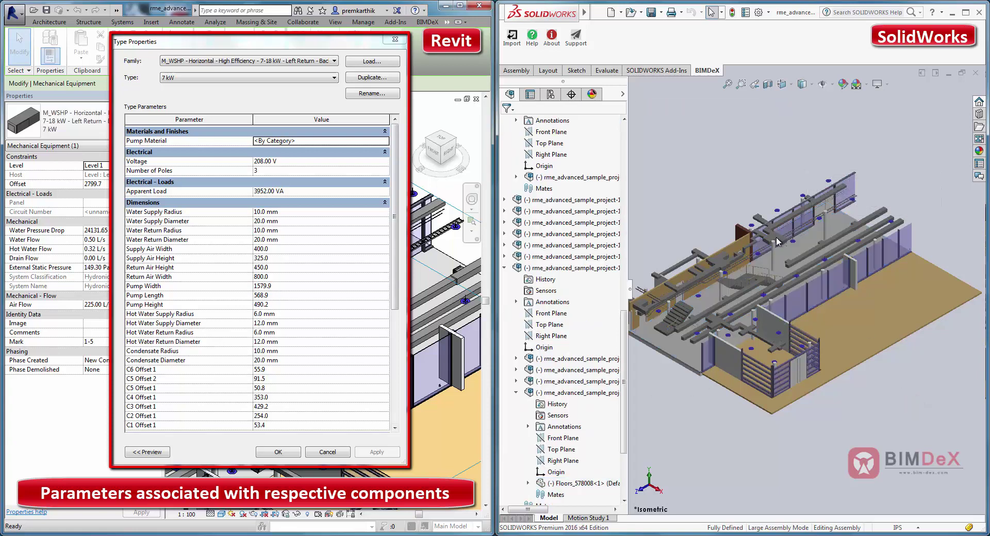
left_click(777, 238)
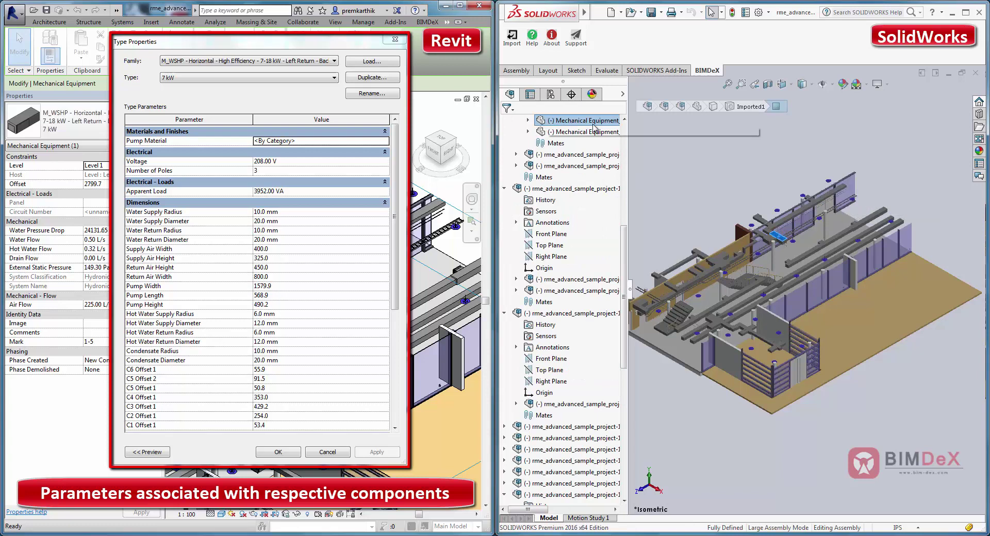
left_click_drag(623, 239, 626, 147)
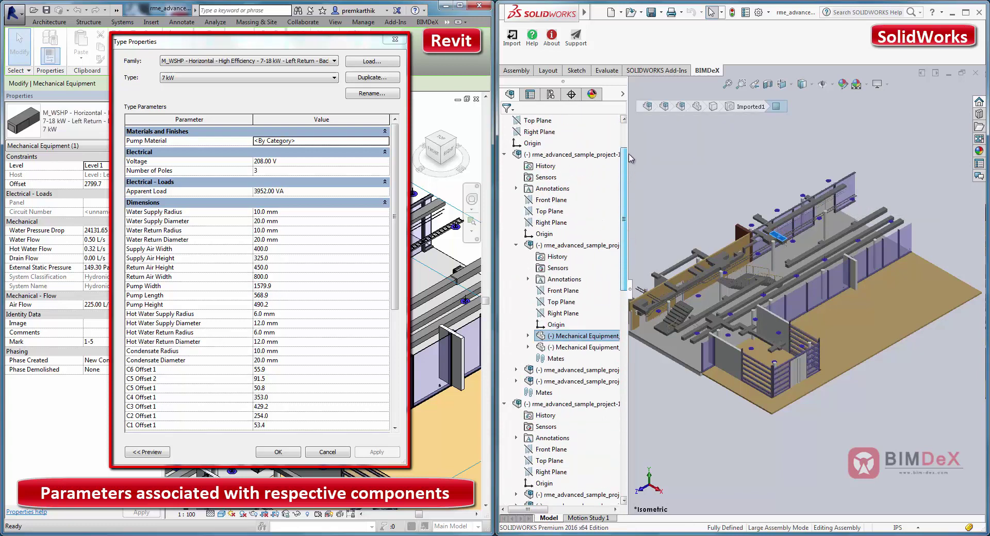
left_click(600, 359)
right_click(600, 360)
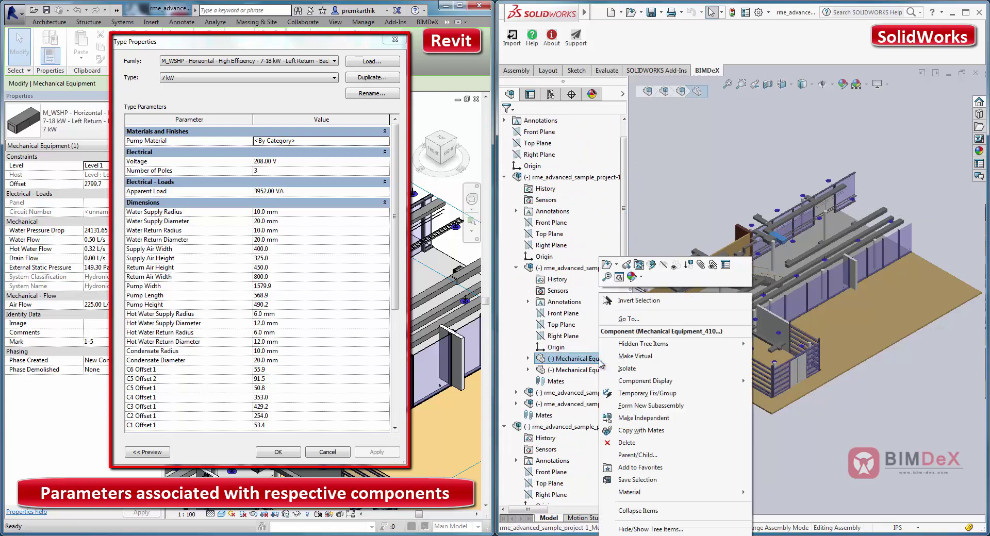
left_click(607, 266)
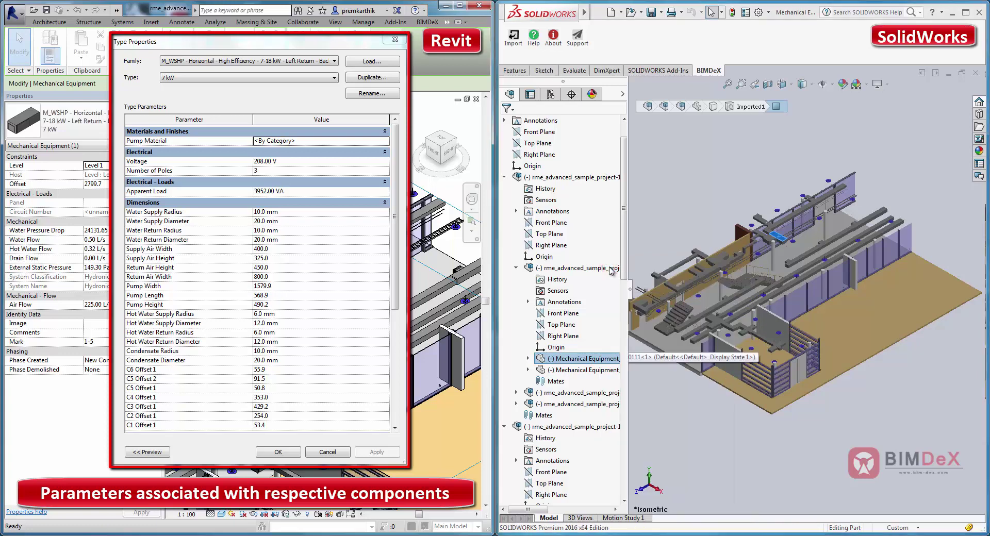
- Dismiss the FeatureWorks prompt and zoom the Mechanical Equipment_410111 part to fit
left_click(738, 276)
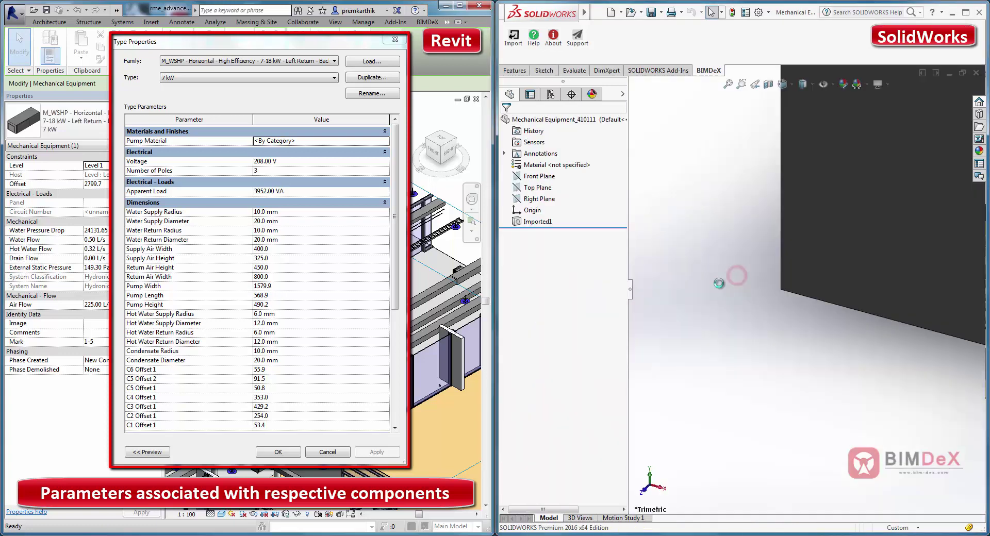
left_click(728, 84)
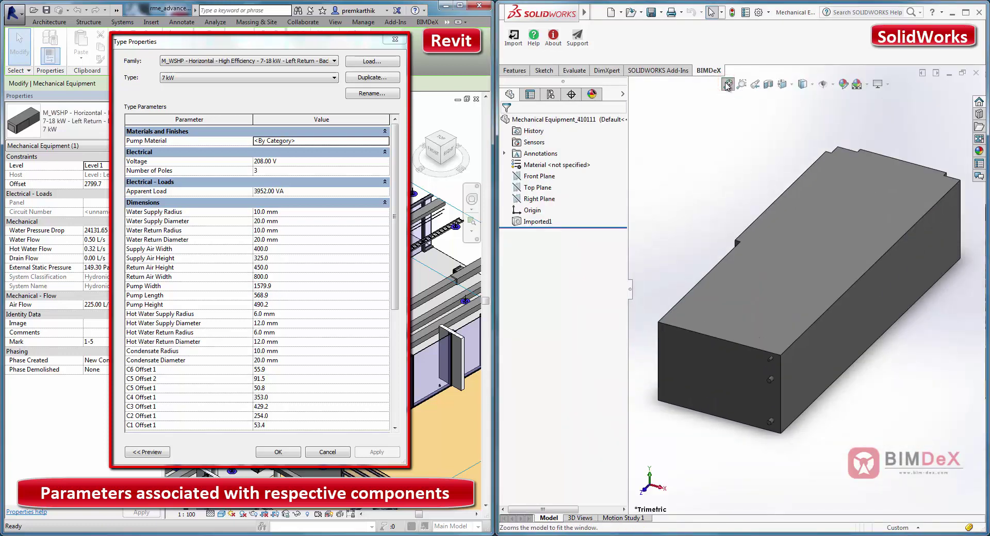
left_click(722, 143)
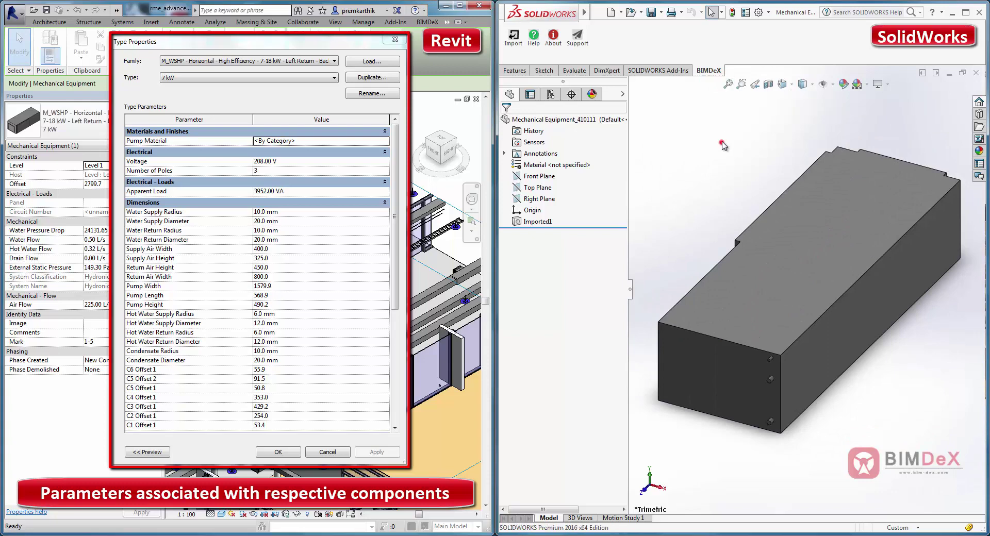
- Open the part's Custom file properties and enlarge the dialog to list more rows
left_click(746, 13)
left_click(779, 303)
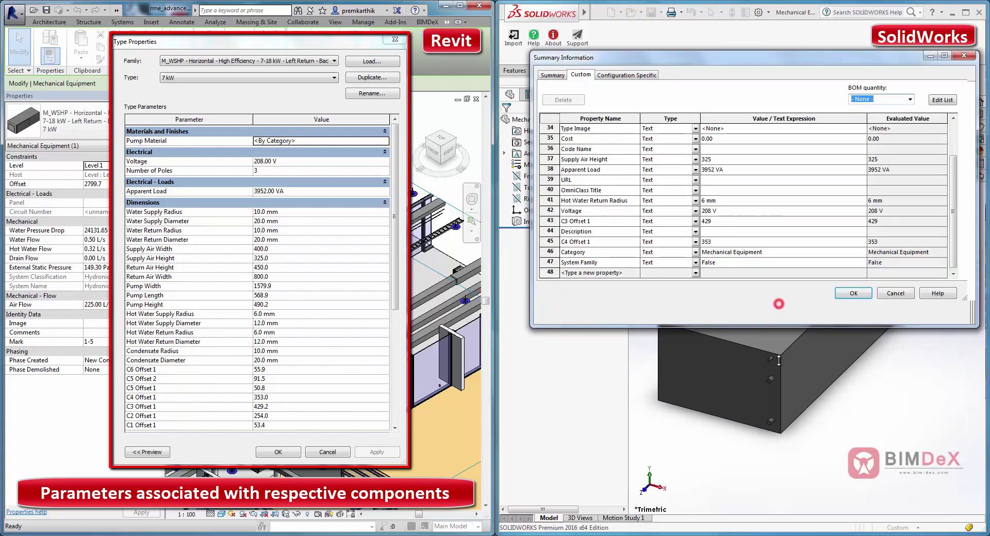
left_click_drag(779, 360, 772, 497)
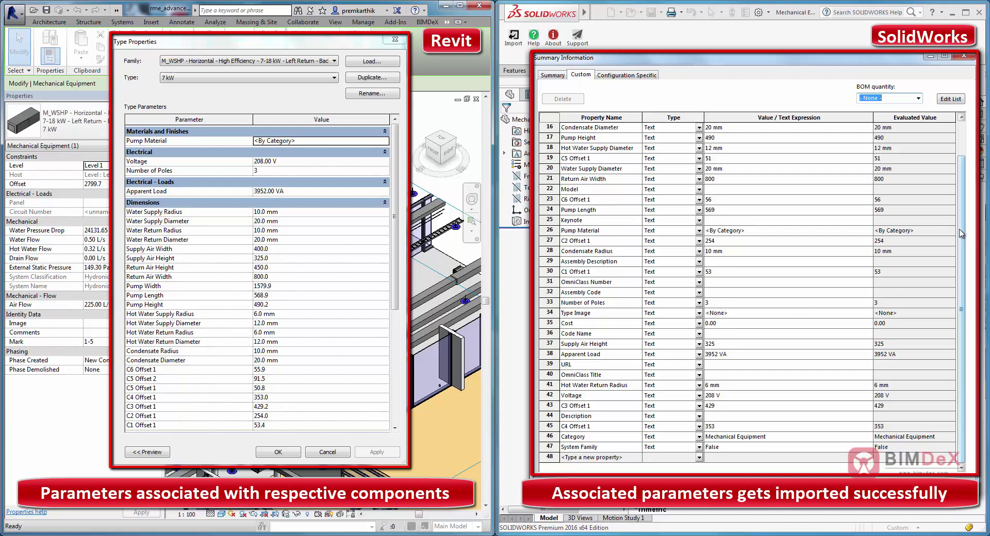
scroll(954, 232, "up", 5)
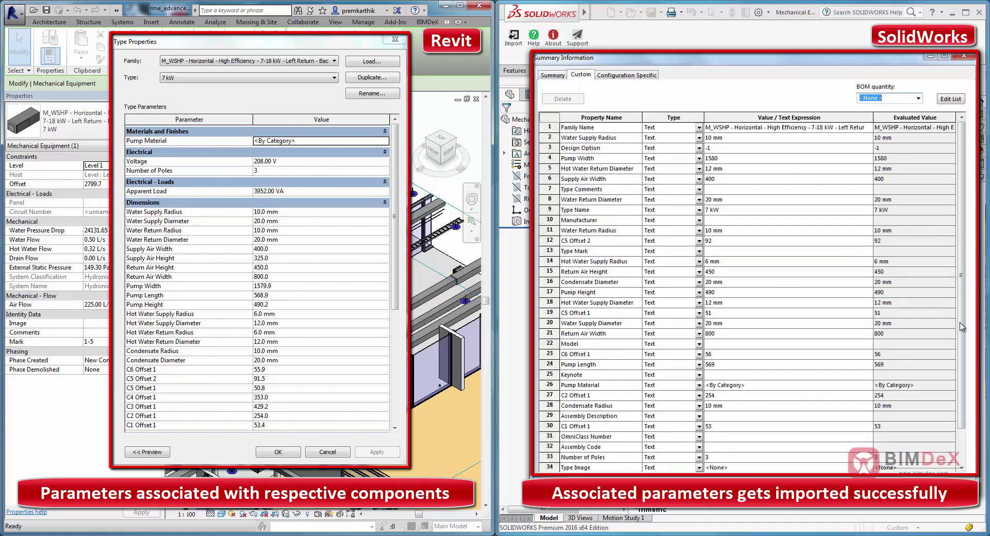
scroll(961, 327, "down", 4)
scroll(961, 326, "down", 1)
scroll(876, 310, "up", 5)
- Check the custom properties, such as Apparent Load 3952 VA, against Revit's type parameters, then close the dialog
left_click(389, 258)
scroll(392, 255, "down", 3)
scroll(392, 255, "down", 1)
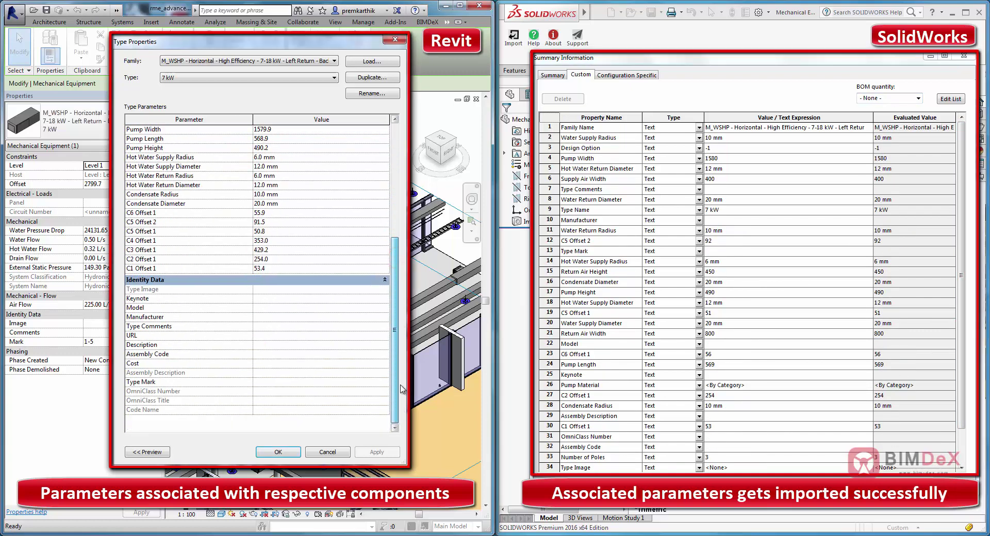
scroll(400, 251, "up", 5)
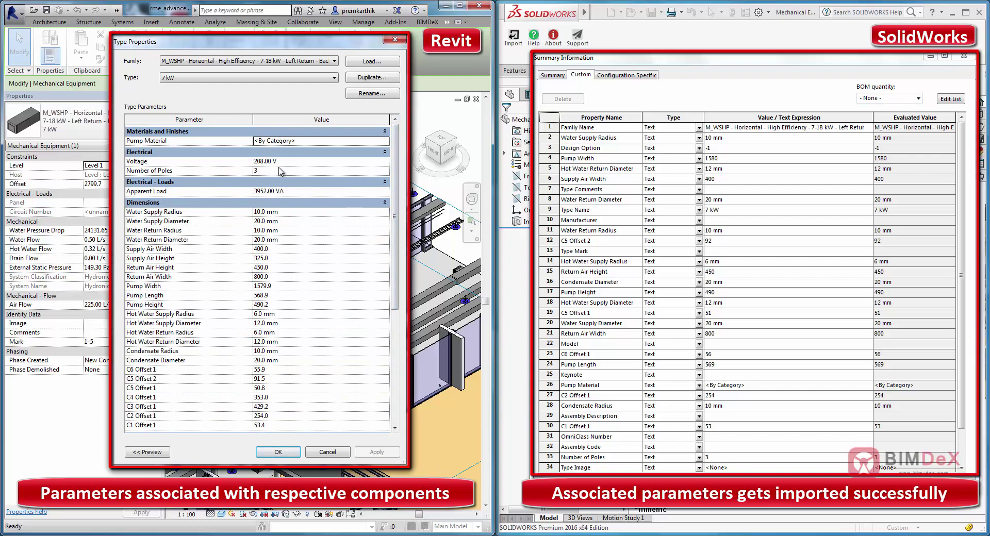
left_click(960, 85)
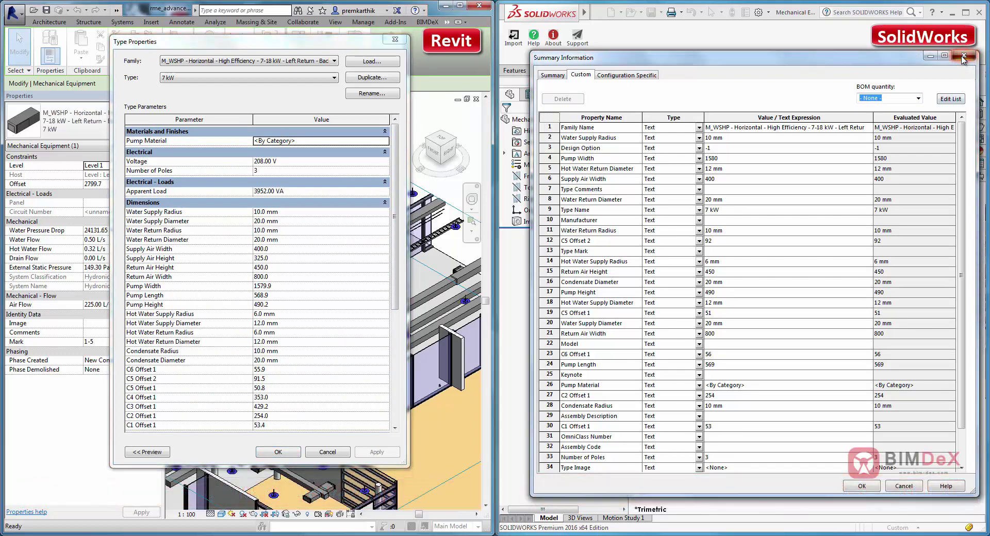
left_click(962, 57)
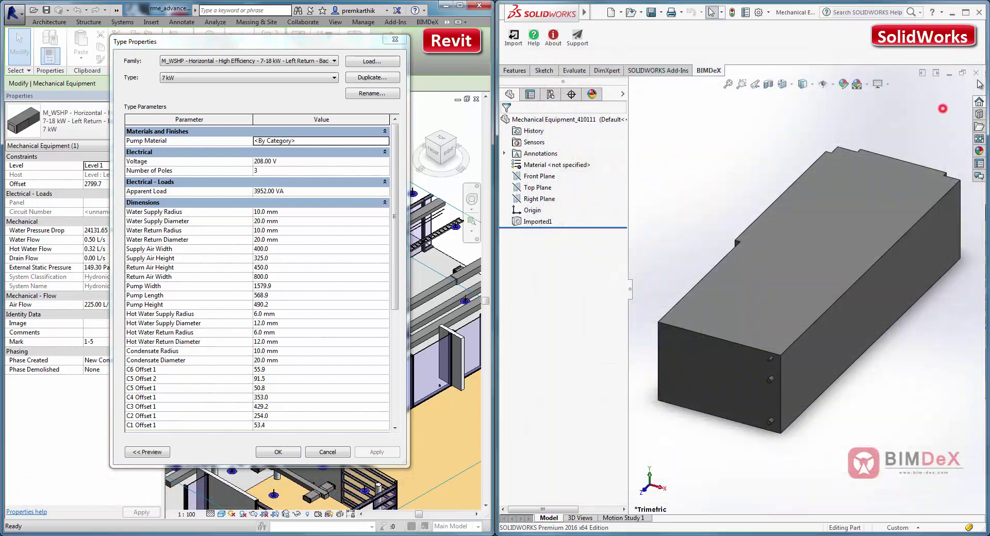
- Show the full SOLIDWORKS assembly in isometric, fitted to view, and close Revit's heat pump Type Properties
left_click(882, 449)
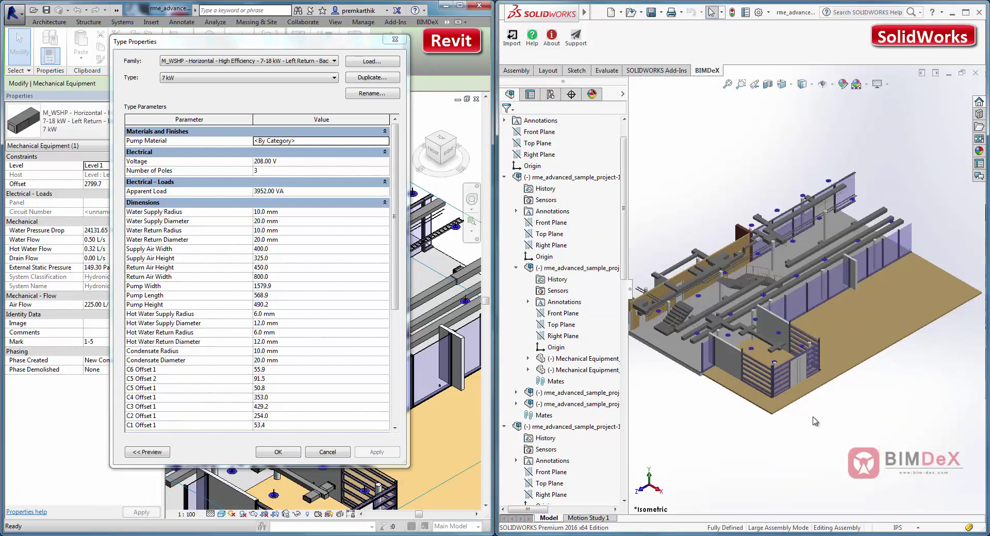
key("f")
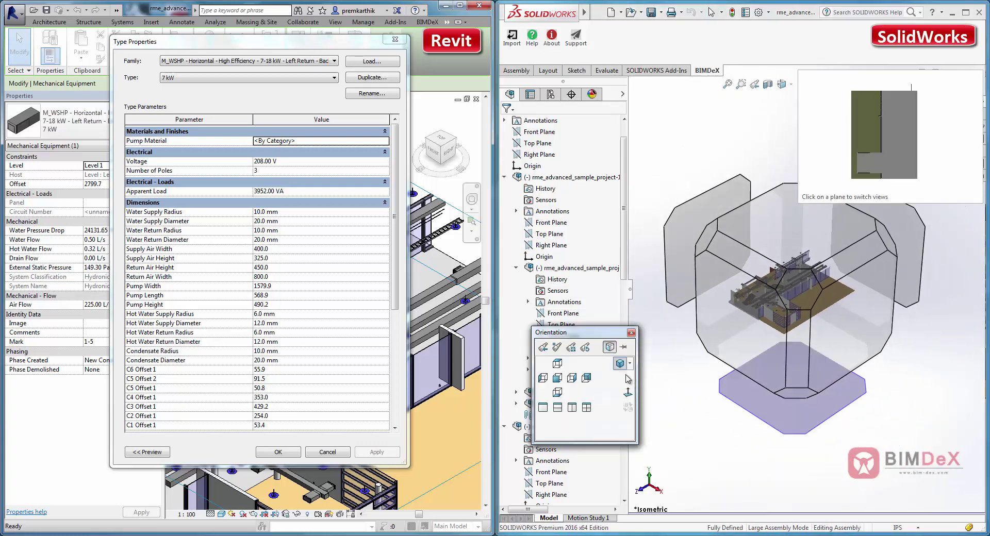
left_click(618, 365)
key("f")
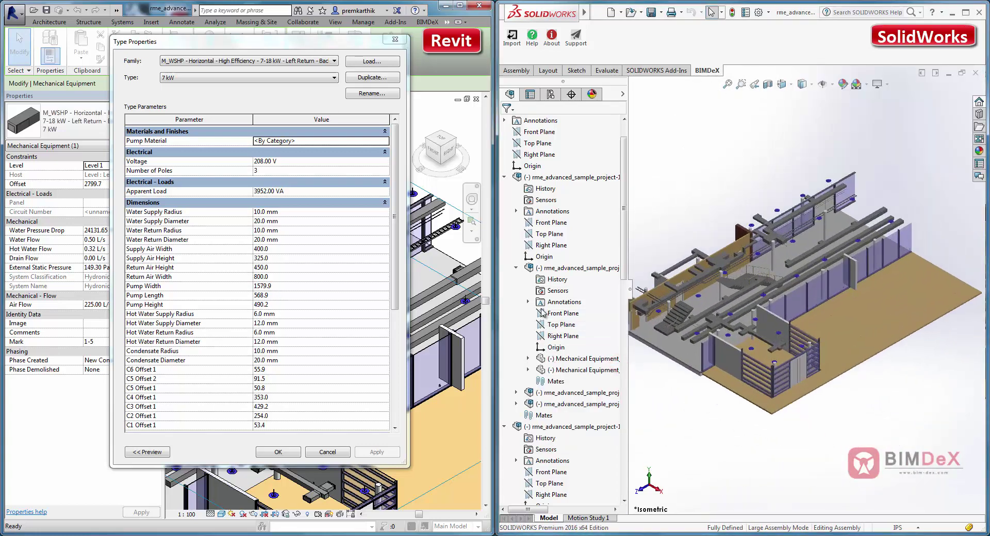
left_click(395, 39)
left_click(332, 182)
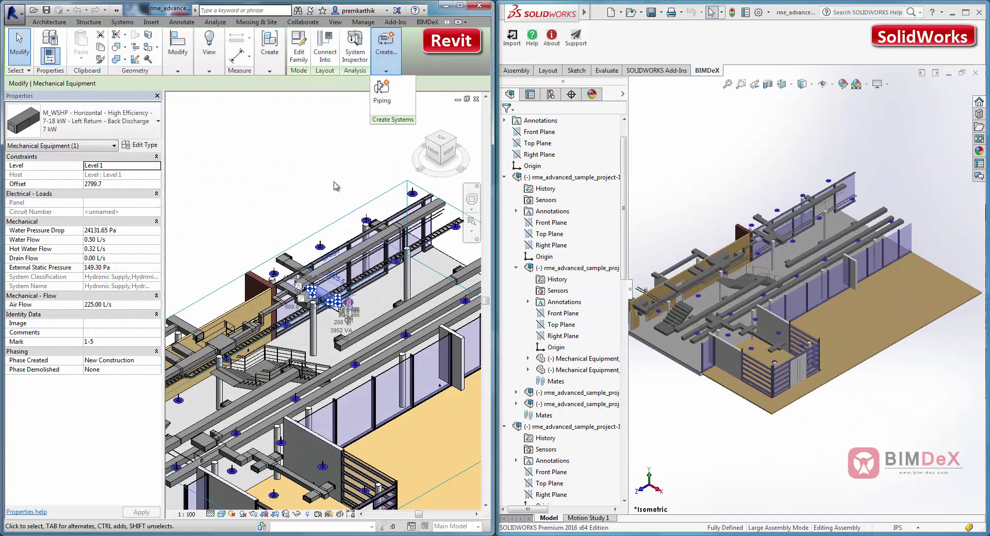
- Return Revit to the Home 3D view of the whole MEP model
left_click(421, 113)
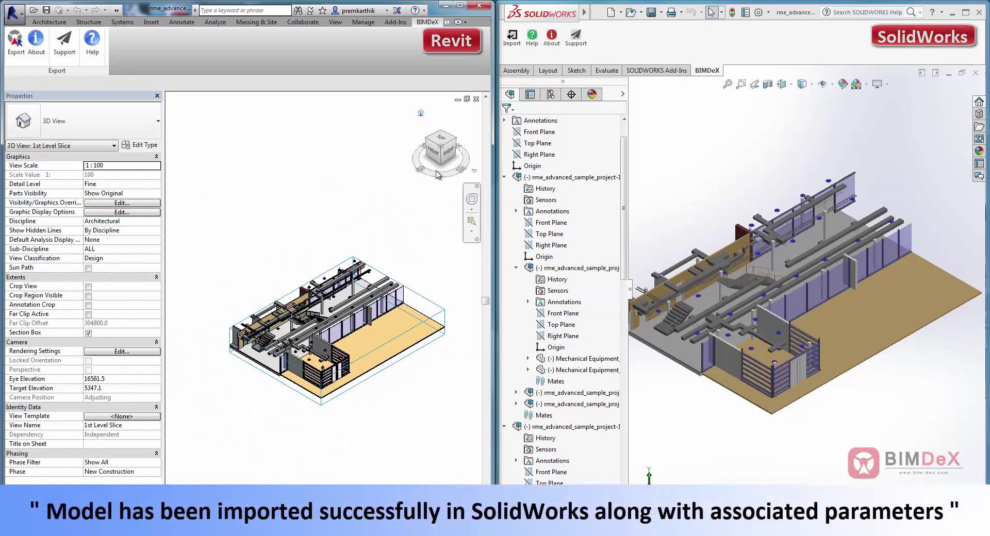